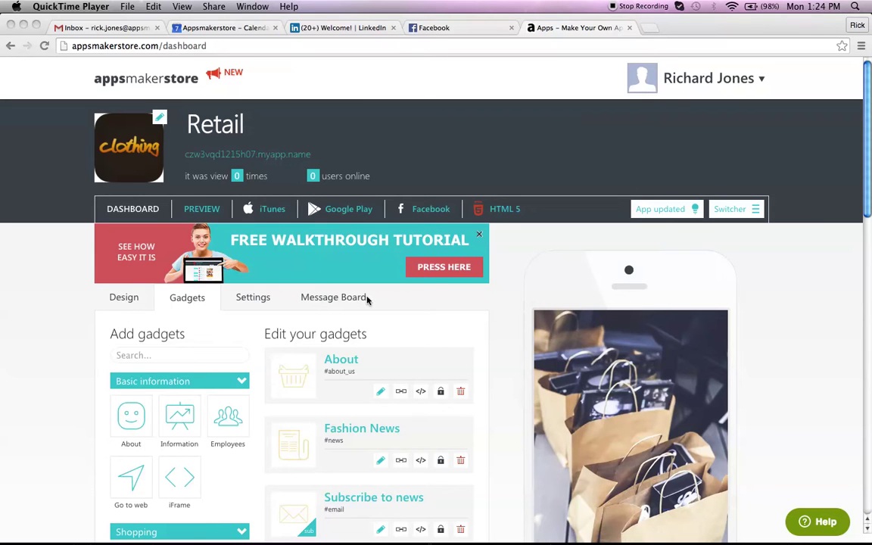
Bring the browser to the front and scroll down the gadget list
left_click(53, 309)
scroll(53, 309, "down", 2)
scroll(53, 309, "down", 2)
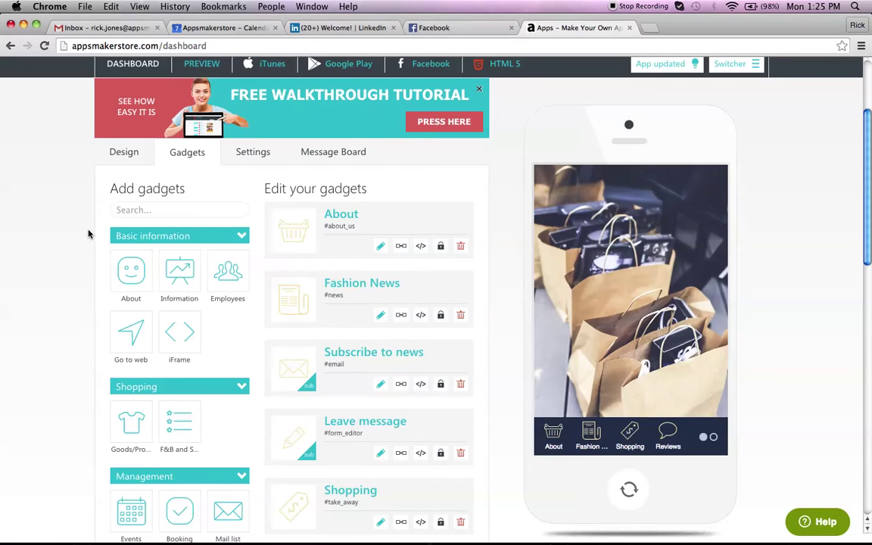
scroll(88, 235, "down", 2)
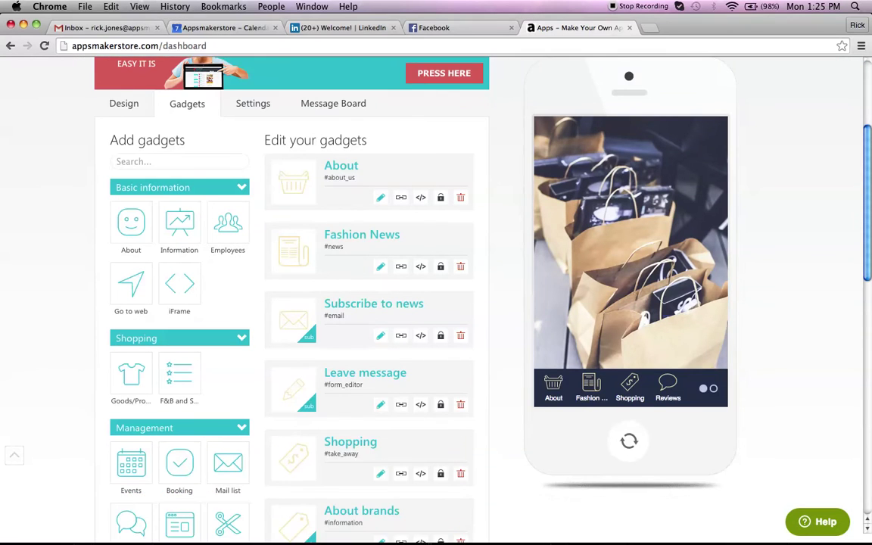
scroll(81, 212, "down", 3)
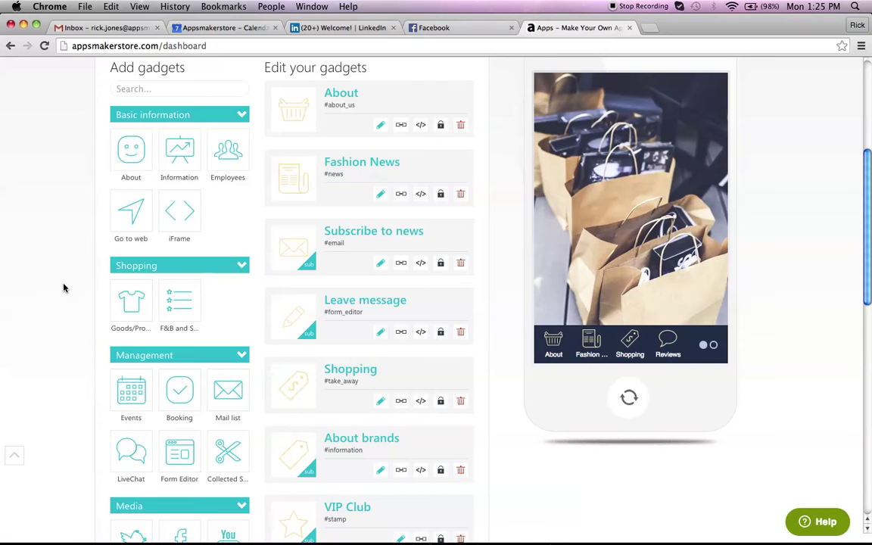
scroll(63, 288, "down", 3)
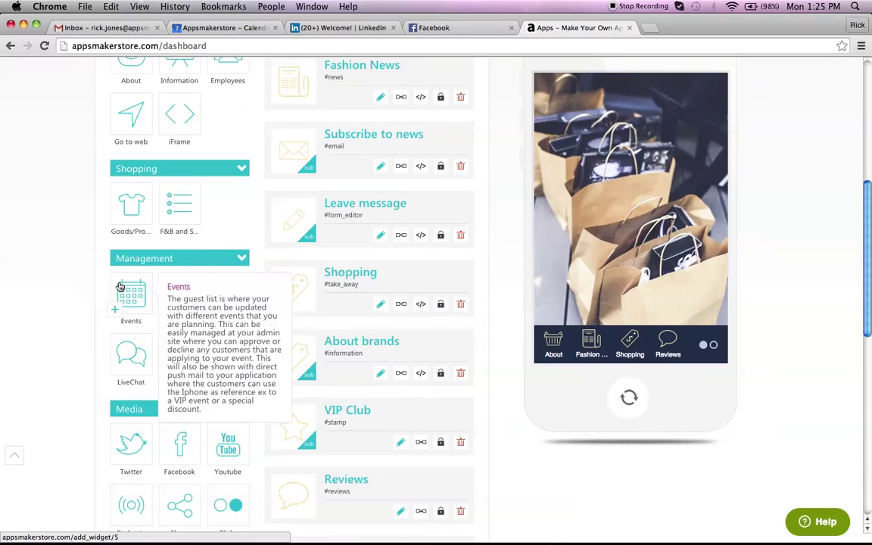
mouse_move(131, 297)
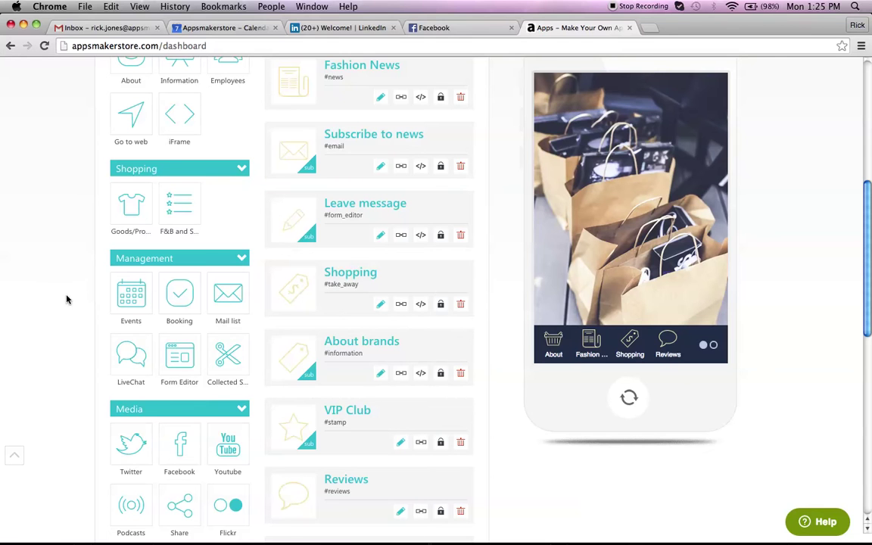
mouse_move(131, 396)
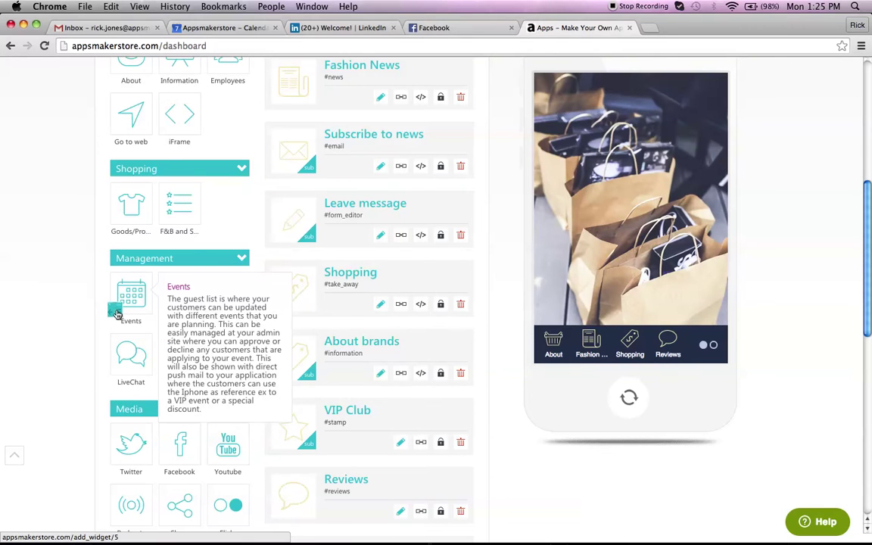
Refresh the phone preview and scroll through the dashboard
left_click(115, 310)
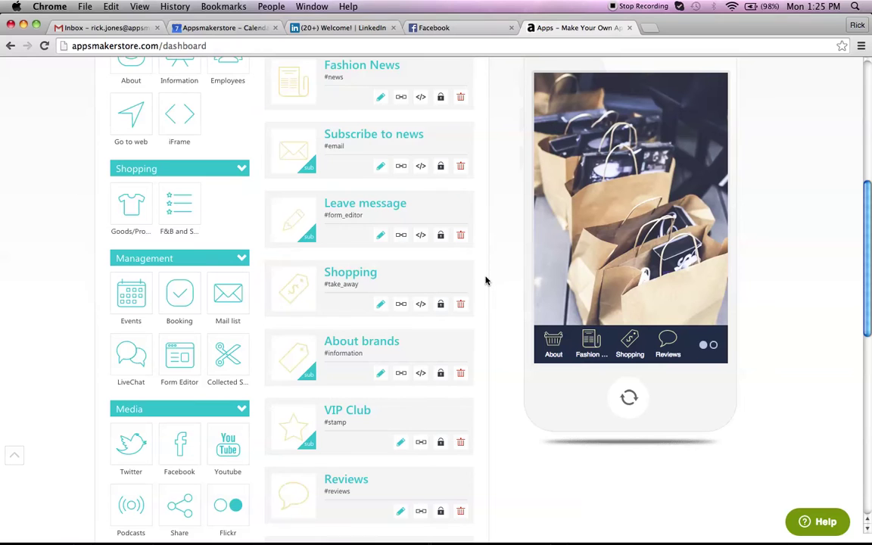
scroll(486, 281, "down", 3)
scroll(487, 281, "down", 2)
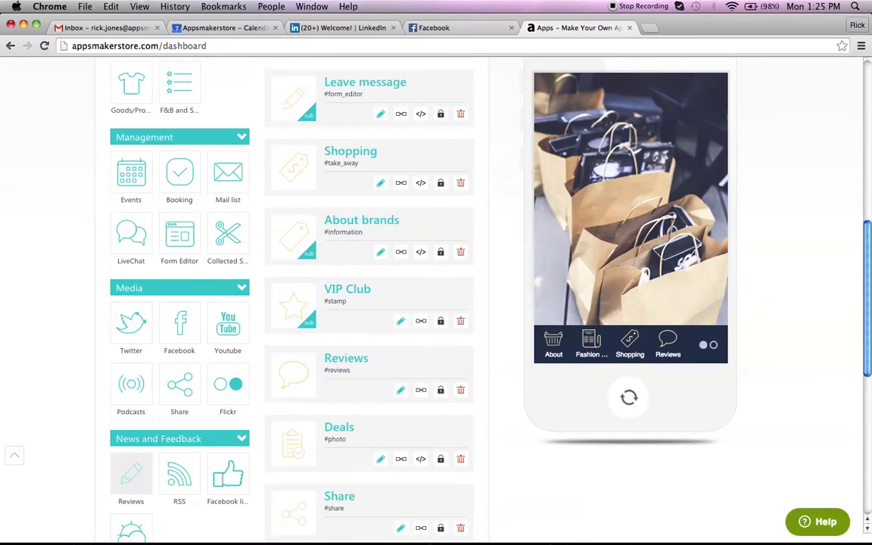
scroll(486, 281, "down", 2)
scroll(487, 281, "down", 1)
scroll(486, 281, "down", 1)
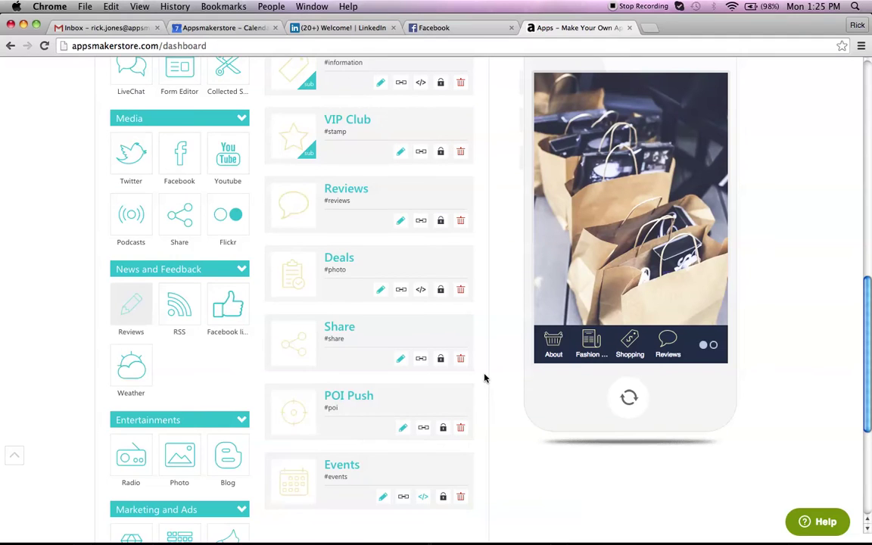
scroll(485, 378, "up", 1)
scroll(454, 341, "up", 4)
scroll(393, 288, "up", 1)
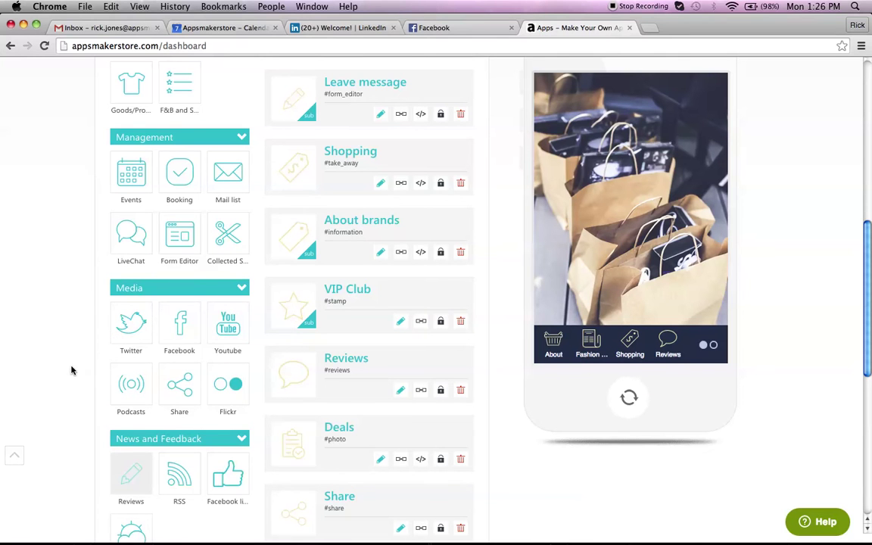
scroll(71, 370, "down", 4)
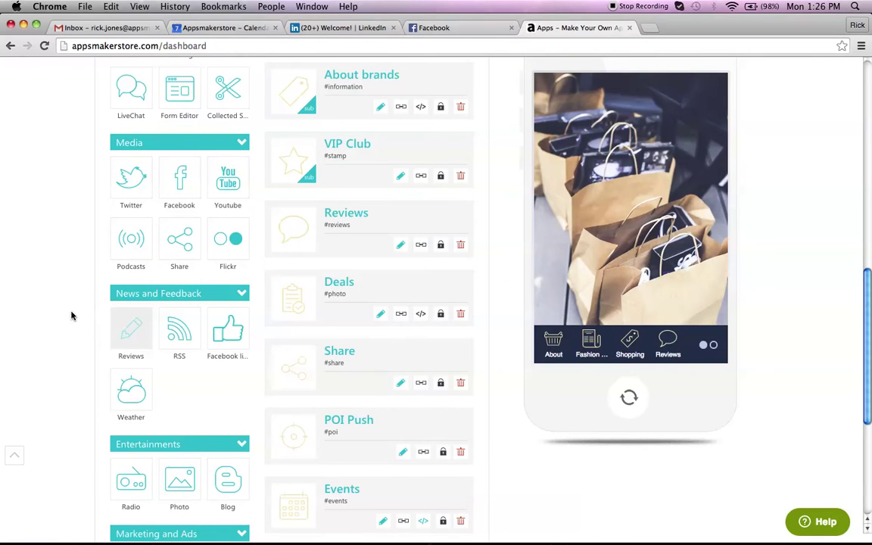
scroll(71, 317, "down", 3)
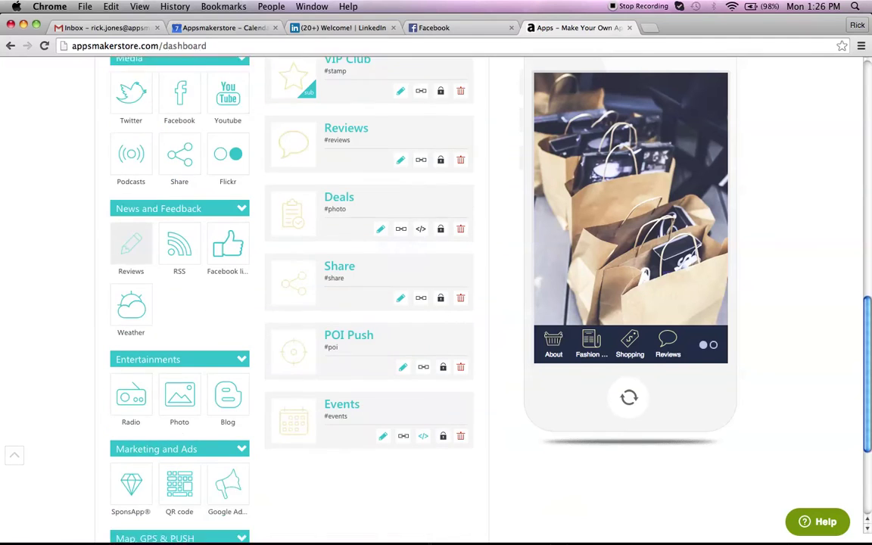
scroll(76, 312, "down", 3)
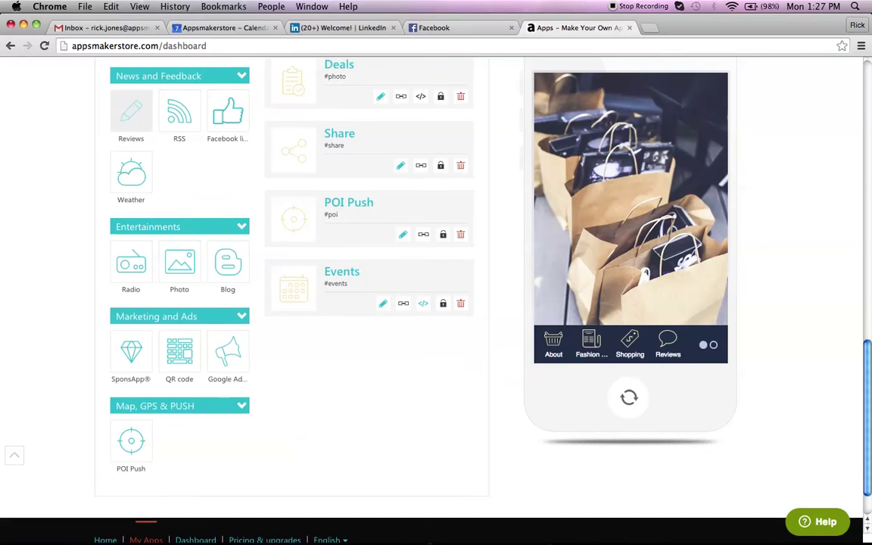
scroll(502, 367, "up", 5)
scroll(502, 368, "up", 2)
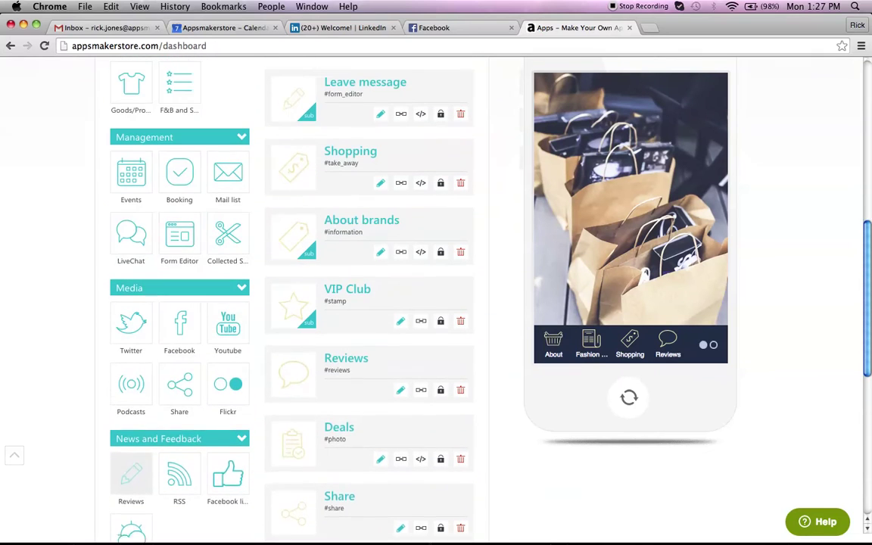
scroll(131, 474, "up", 2)
scroll(131, 474, "up", 2)
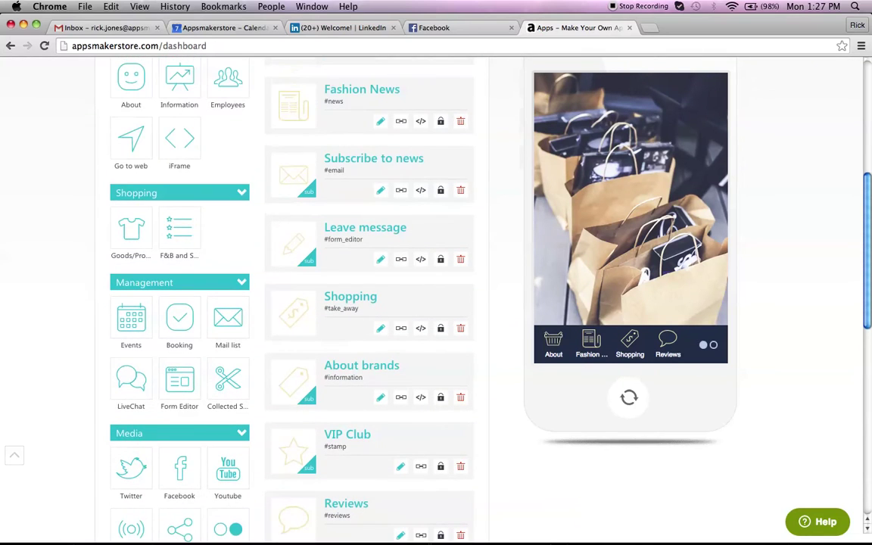
scroll(344, 341, "up", 1)
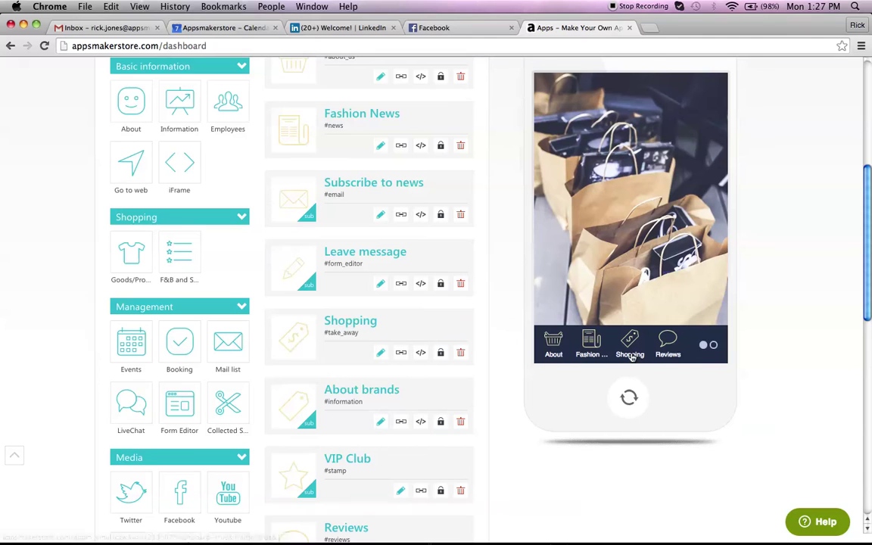
mouse_move(350, 307)
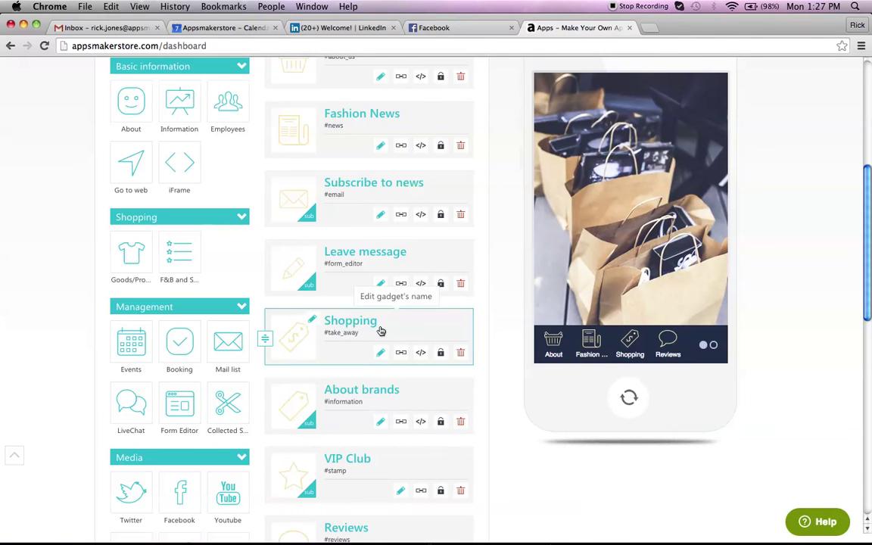
Replace the Shopping gadget title with Products
left_click(376, 325)
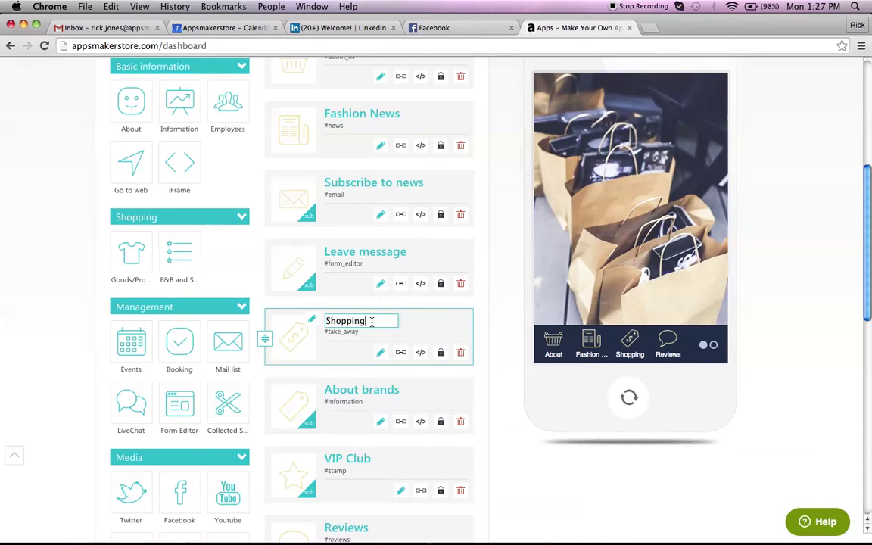
left_click_drag(372, 322, 299, 322)
type("Products")
key("Return")
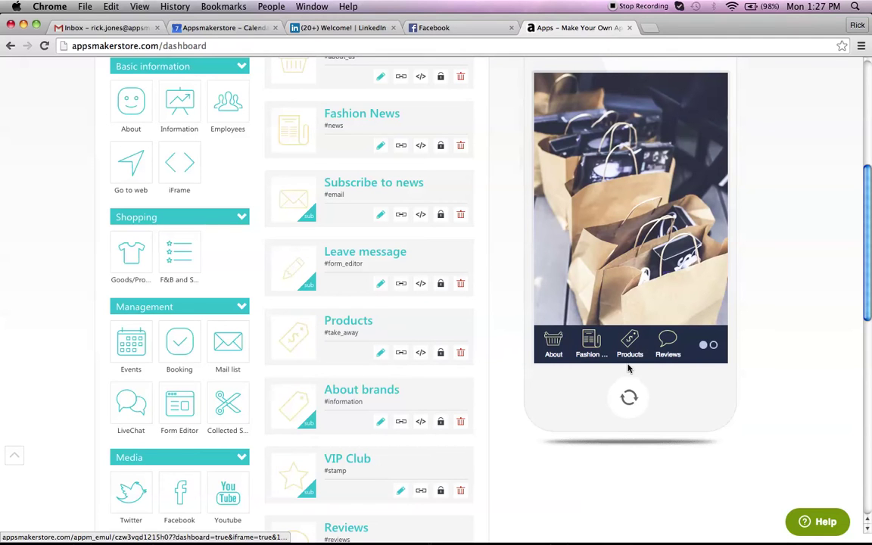
In the Products editor, rename the Womens wear category to Womens clothes and save it
left_click(381, 353)
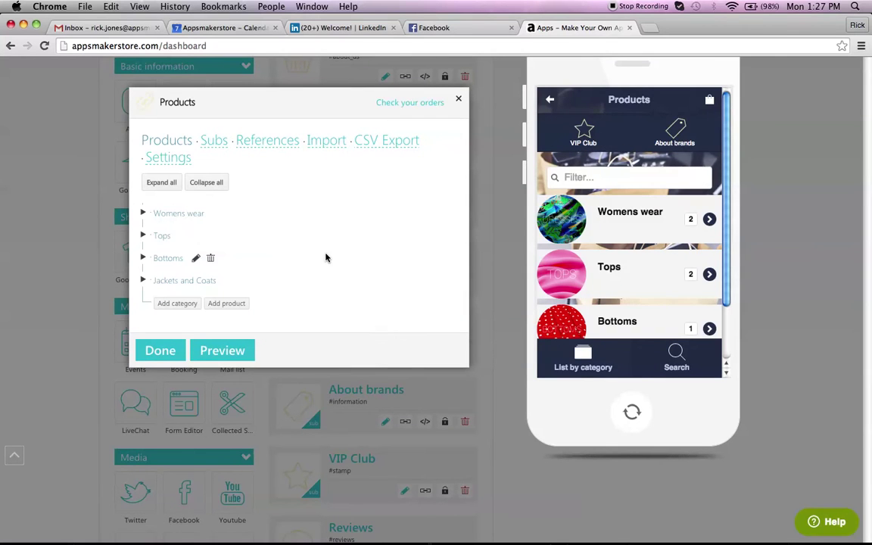
mouse_move(180, 214)
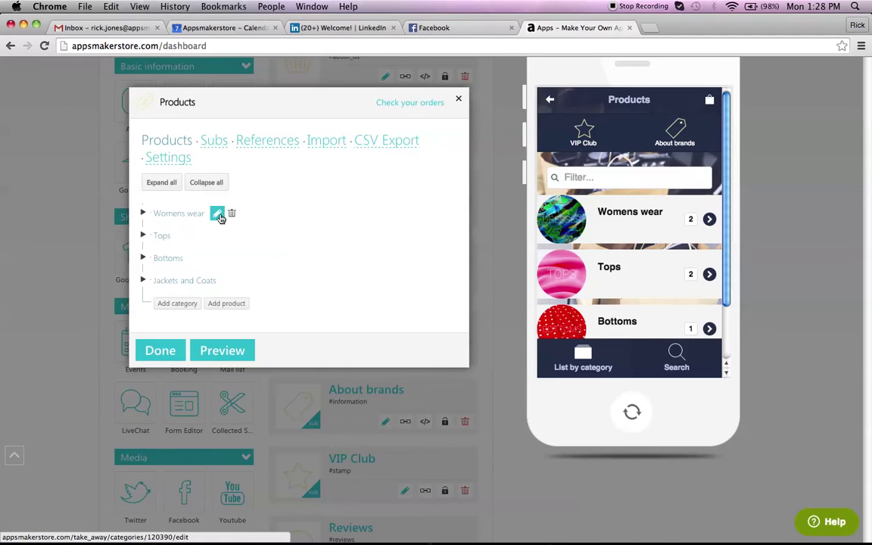
left_click(218, 215)
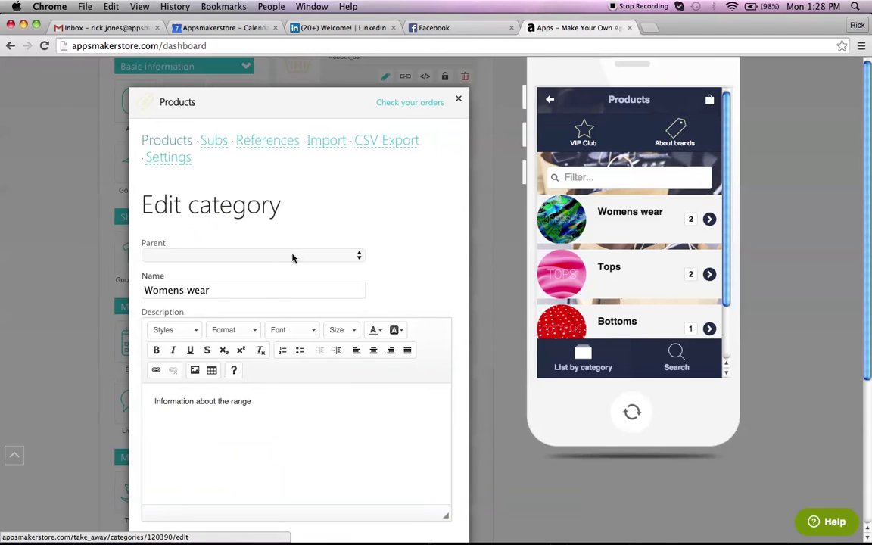
left_click(254, 292)
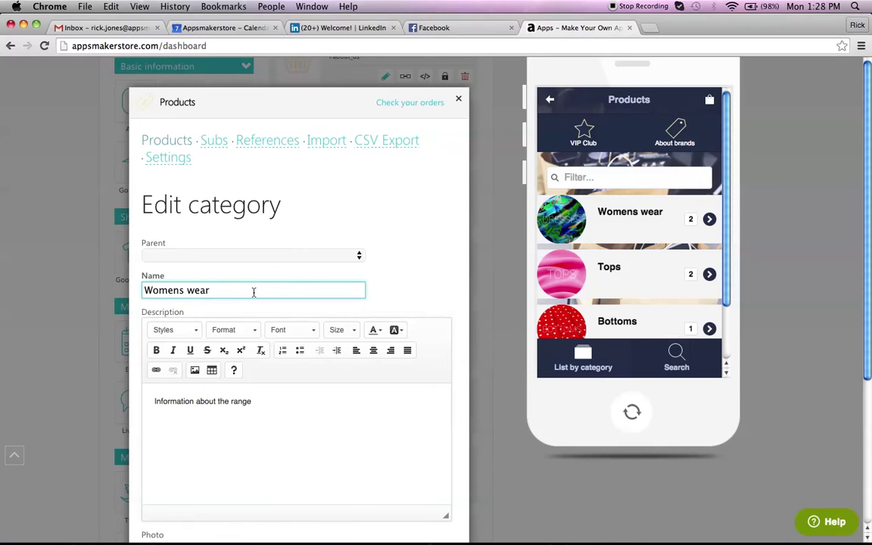
type("clot")
type("hes")
left_click(271, 410)
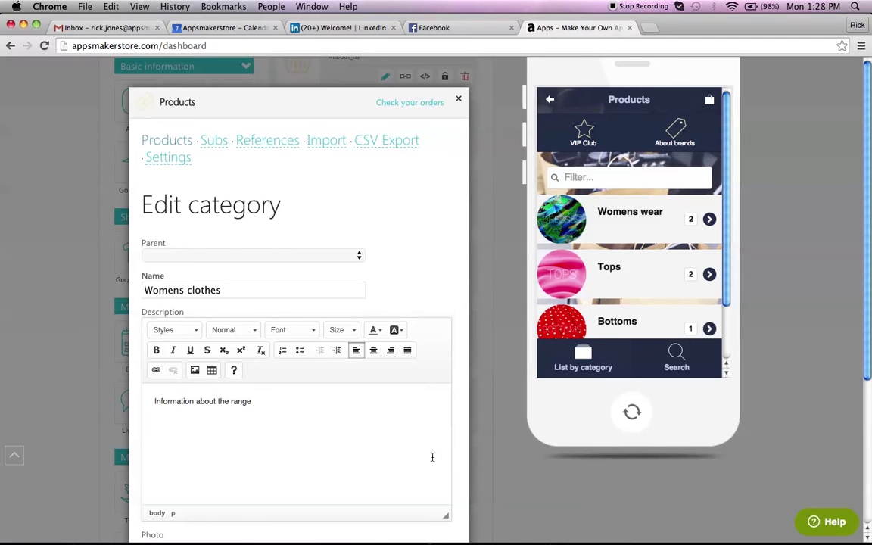
scroll(460, 474, "down", 2)
scroll(459, 474, "down", 3)
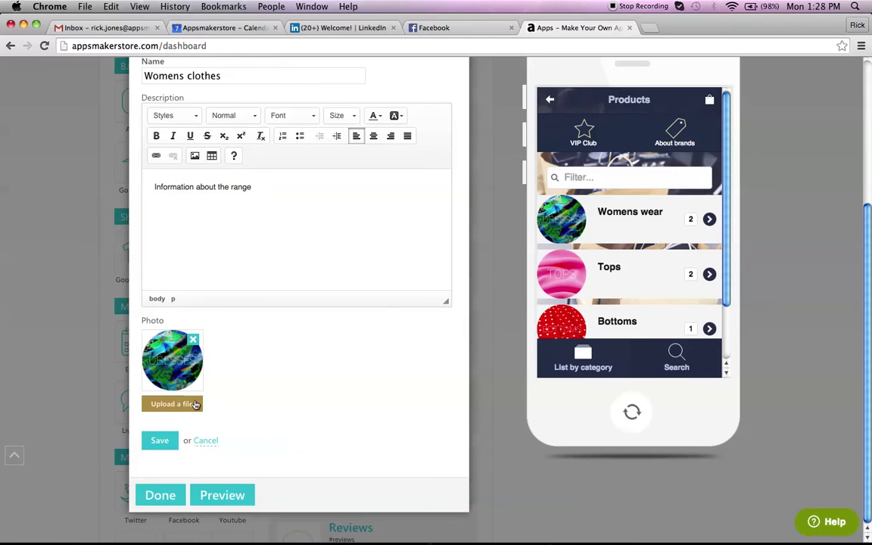
left_click(158, 441)
left_click(158, 441)
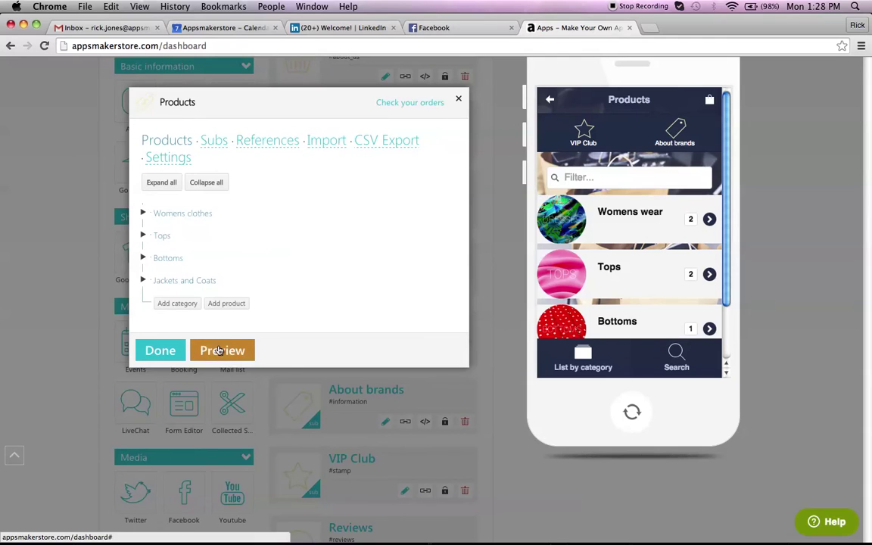
Refresh the preview and browse the VIP Club stamp card offering 20% off after five items
left_click(218, 350)
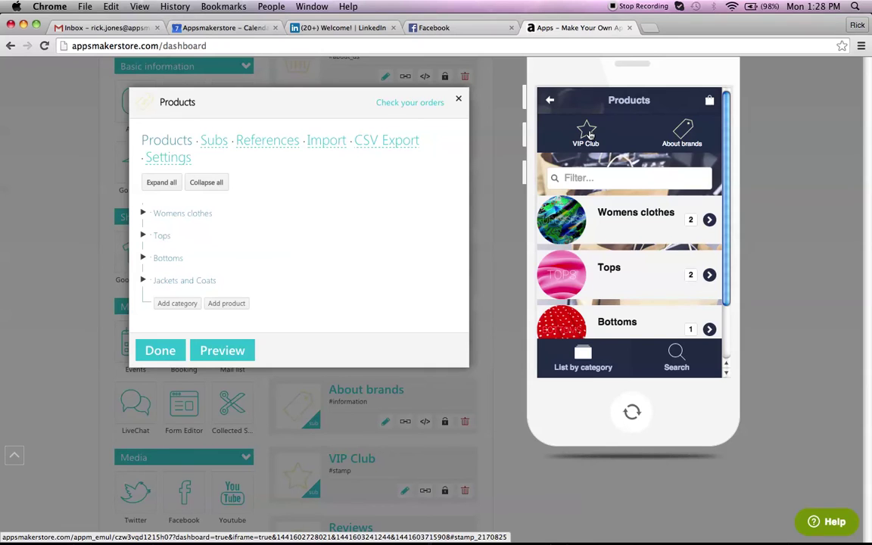
left_click(590, 135)
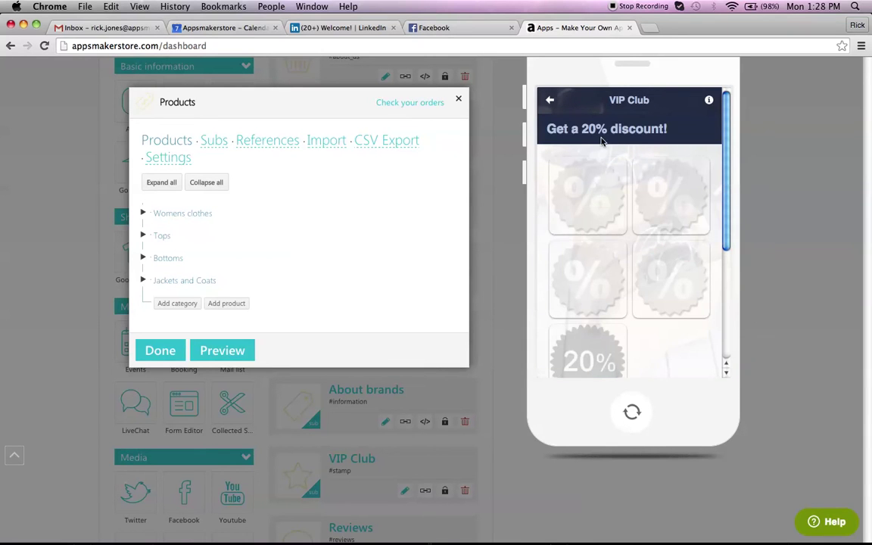
scroll(727, 184, "down", 5)
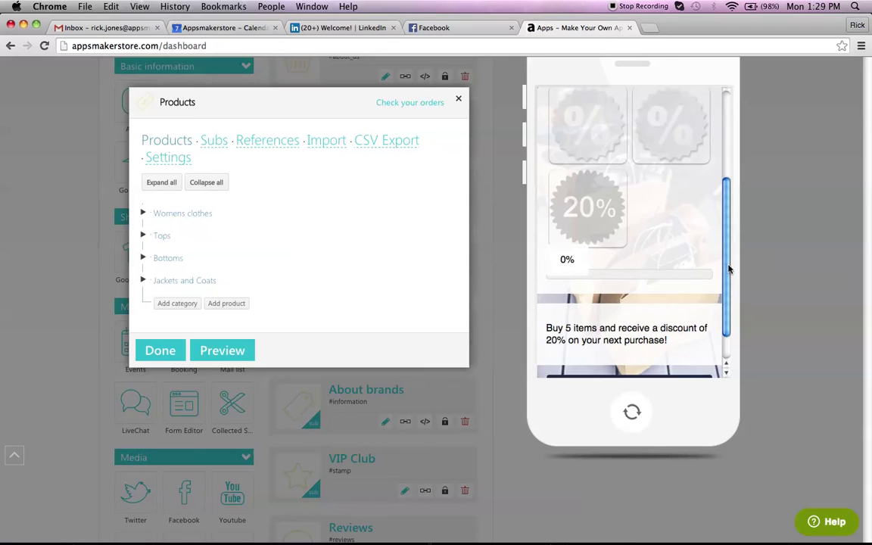
left_click_drag(728, 267, 730, 301)
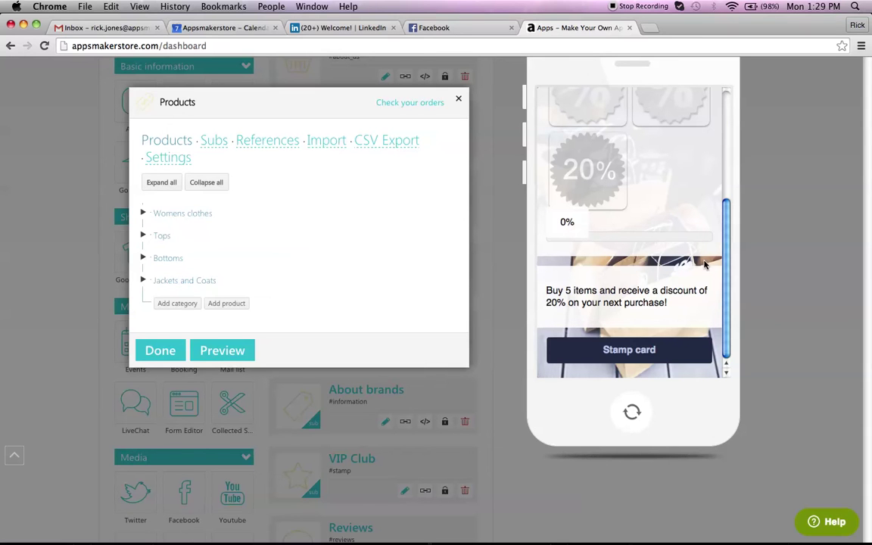
left_click_drag(726, 274, 726, 167)
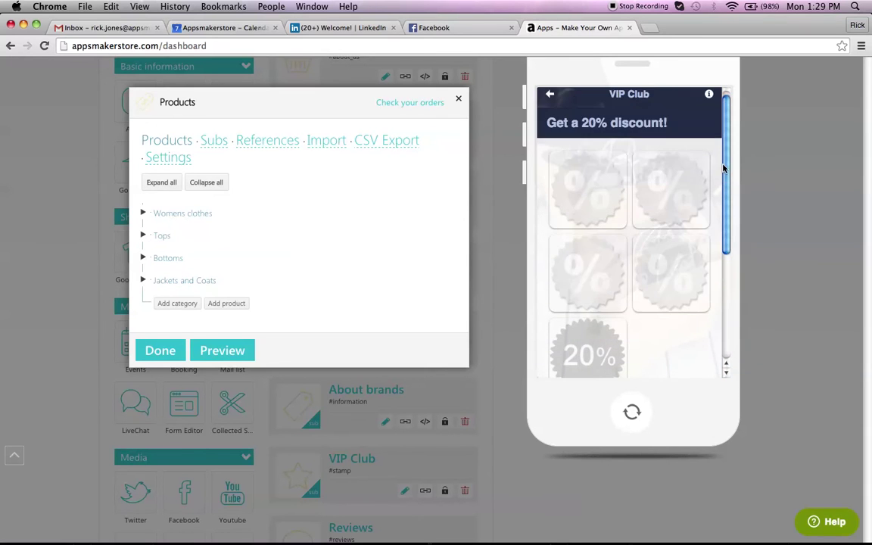
Close the Products editor and open the About gadget for editing
left_click(160, 350)
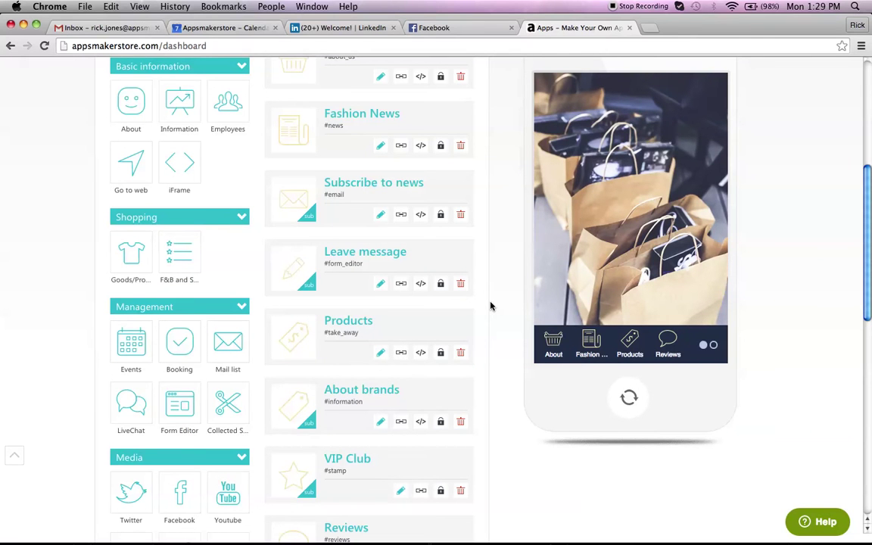
scroll(491, 306, "up", 2)
scroll(491, 306, "up", 2)
scroll(491, 306, "up", 2)
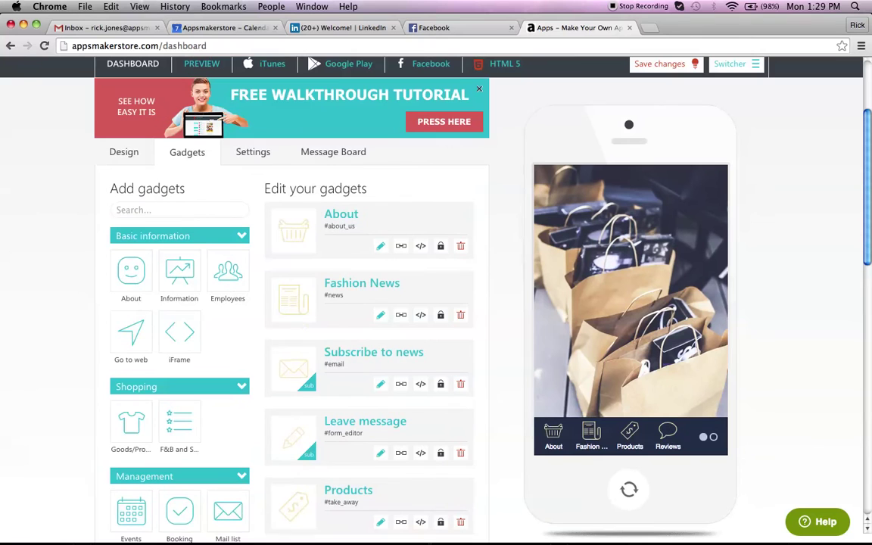
mouse_move(369, 229)
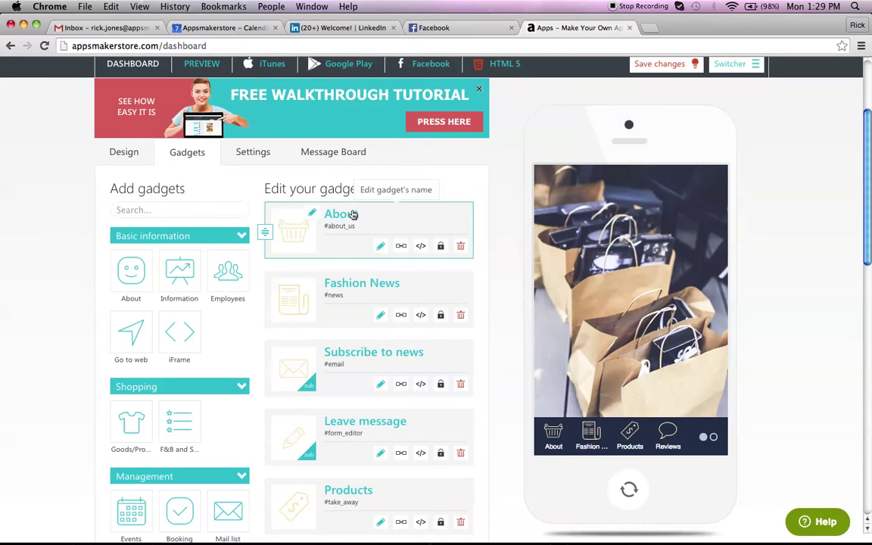
left_click(382, 247)
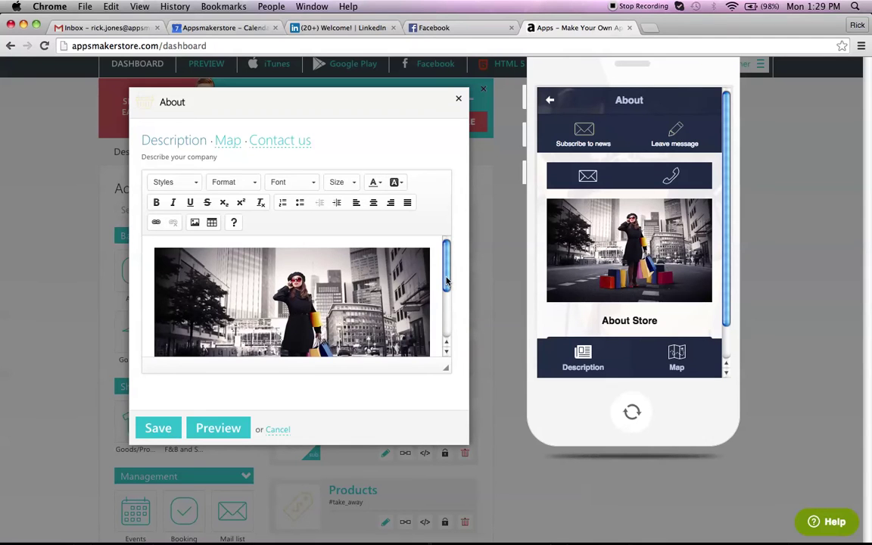
left_click_drag(447, 281, 450, 330)
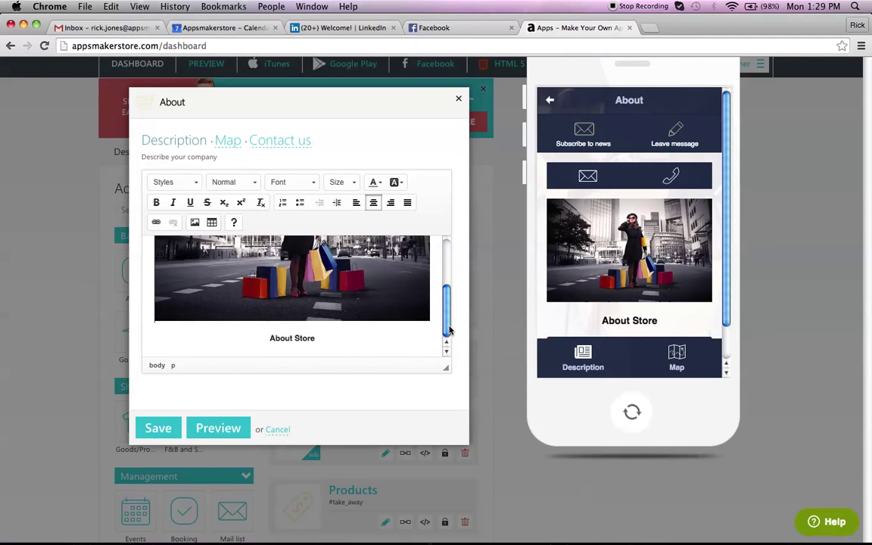
Change the About caption to 'About our great store!', preview it and save
left_click(323, 338)
key("BackSpace")
key("BackSpace")
key("BackSpace")
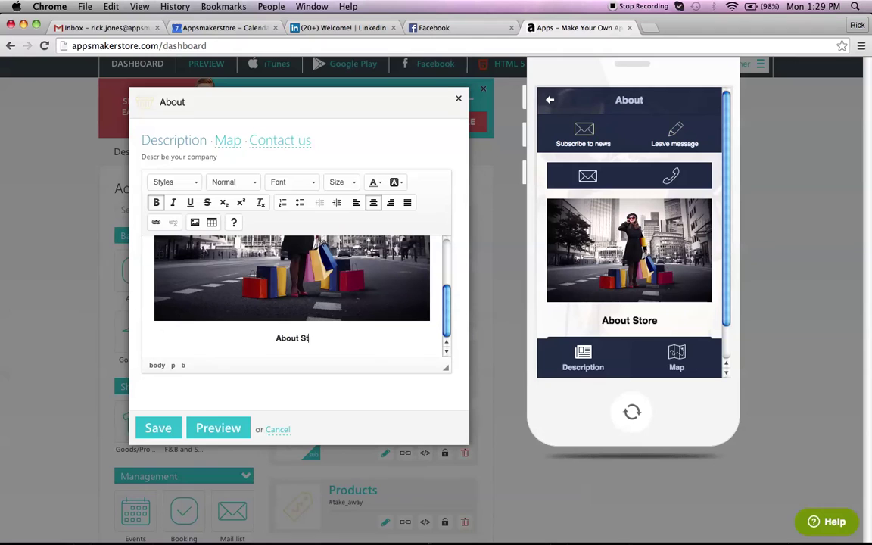
key("BackSpace")
key("BackSpace")
type("our g")
type("reat store!")
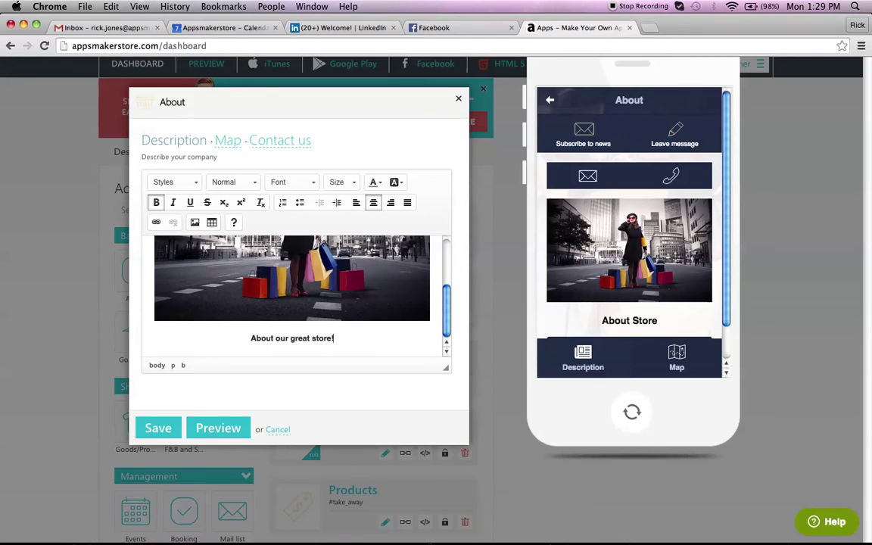
left_click(219, 430)
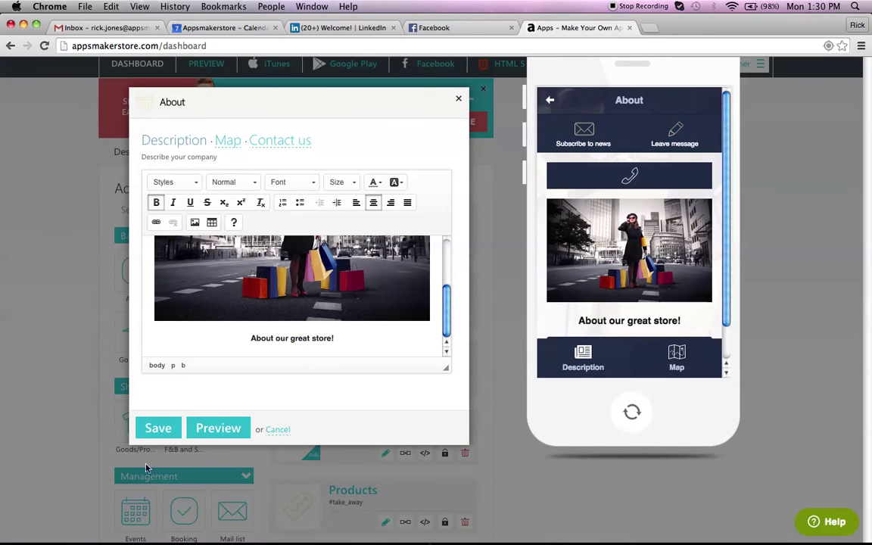
left_click(159, 429)
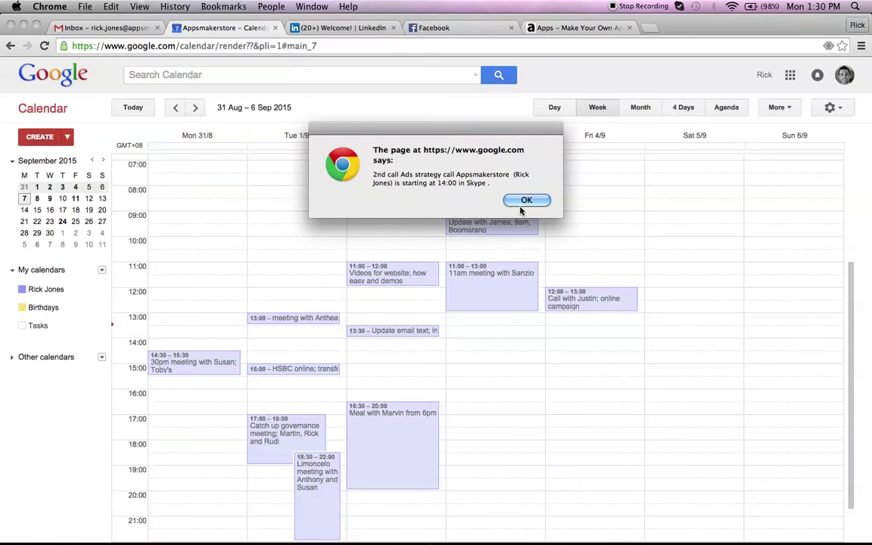
Dismiss the Google Calendar call reminder and return to the Apps Maker Store tab
left_click(522, 201)
left_click(568, 27)
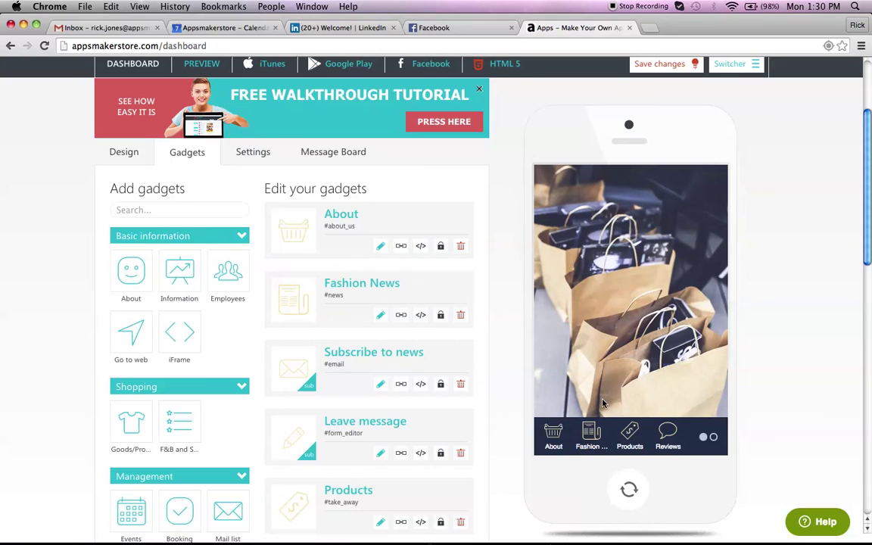
Retitle the About gadget as About us
left_click(370, 214)
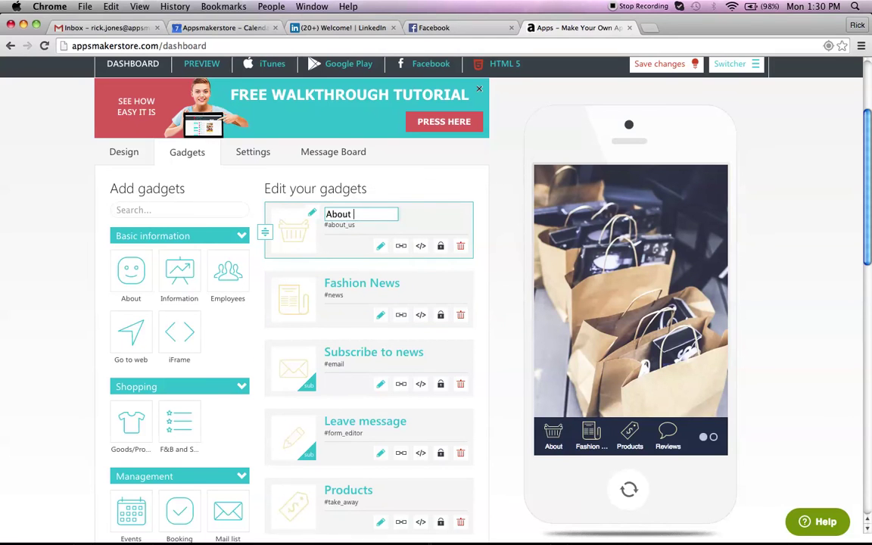
type("us")
key("Return")
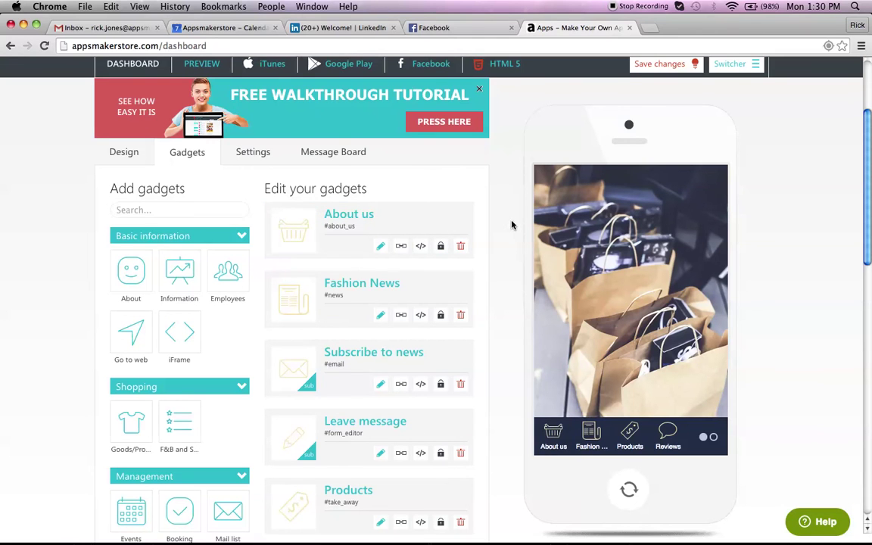
scroll(511, 223, "up", 3)
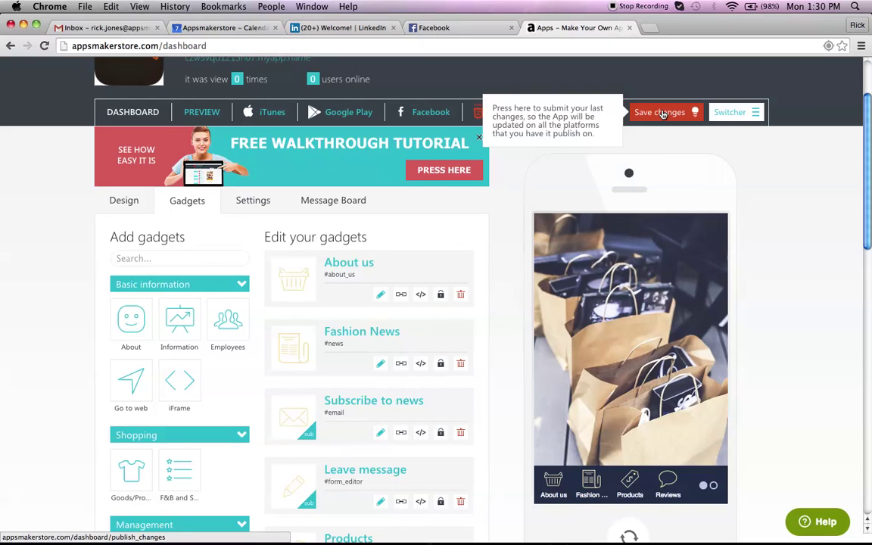
Publish the pending changes with the red Save changes button
left_click(663, 113)
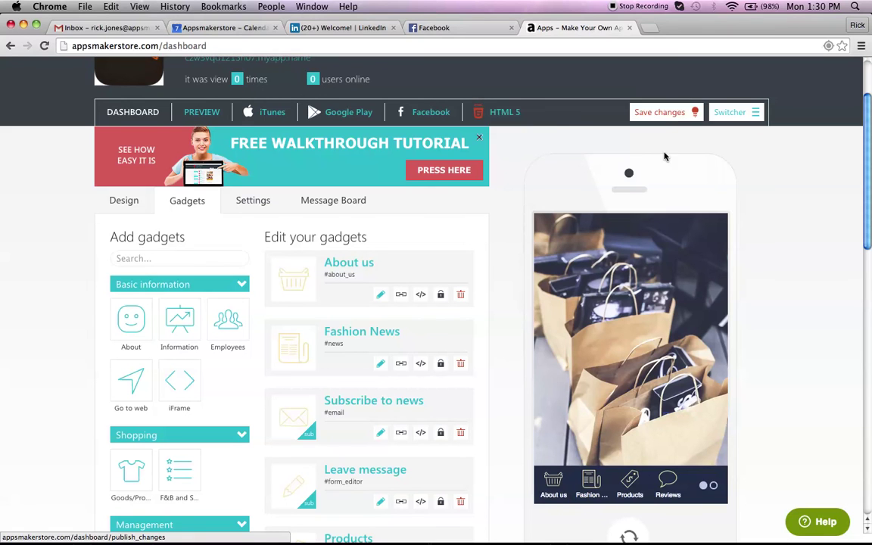
left_click(659, 113)
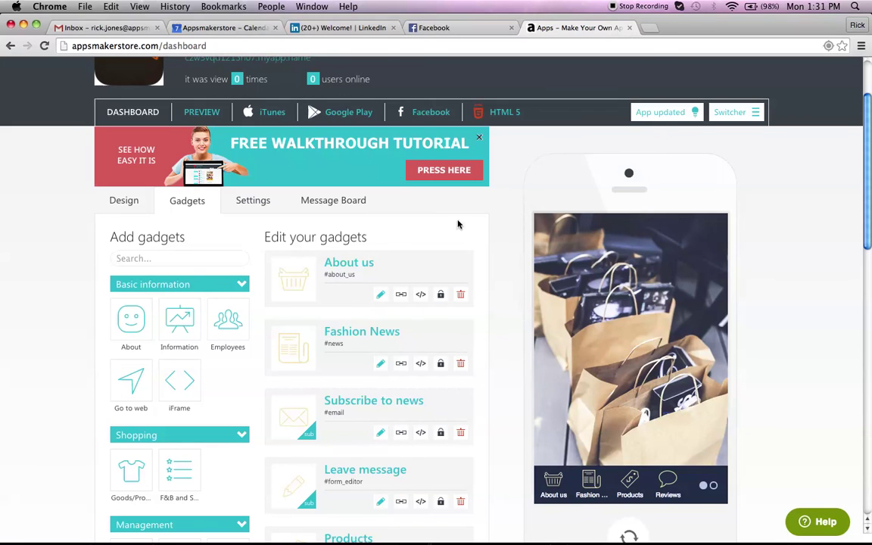
Apply the New York design style, after briefly trying London
left_click(123, 202)
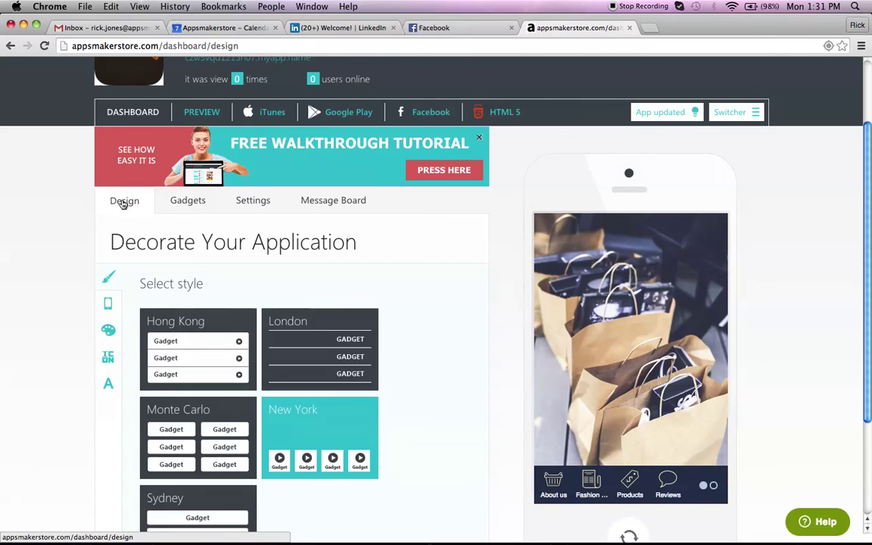
left_click(299, 342)
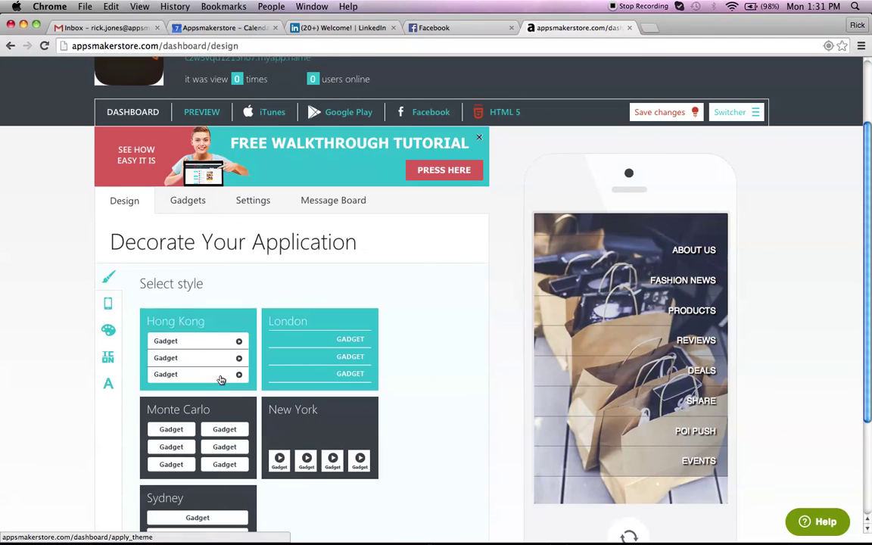
left_click(360, 428)
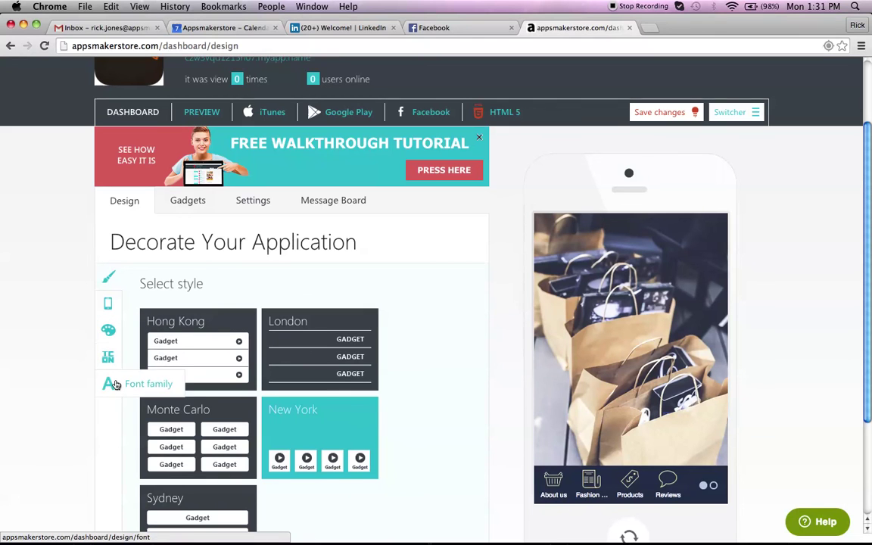
Open the Message Board and schedule the push message for Now
left_click(322, 202)
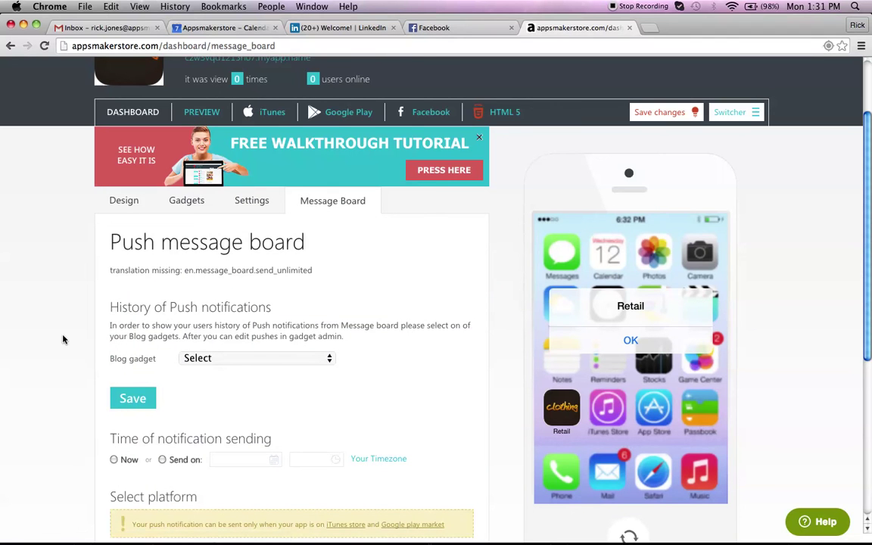
scroll(64, 339, "down", 2)
scroll(63, 339, "down", 3)
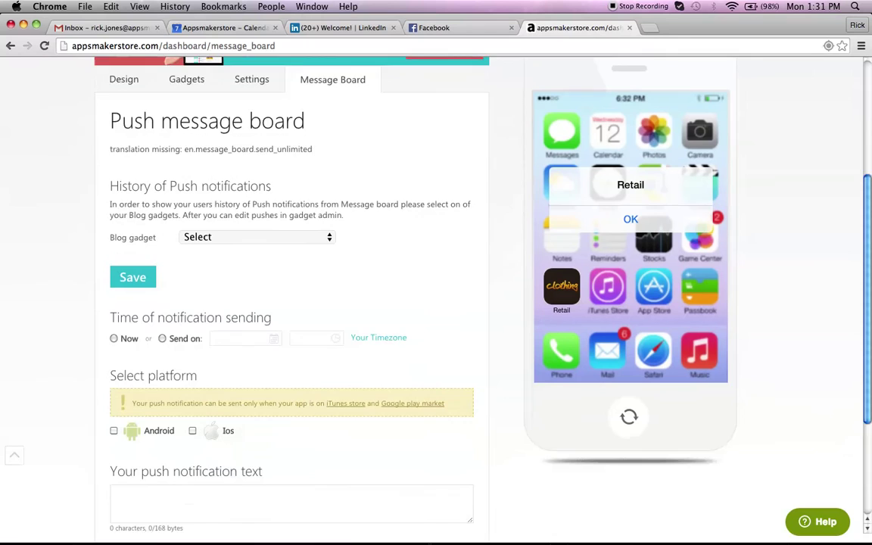
scroll(64, 340, "down", 4)
scroll(64, 340, "down", 1)
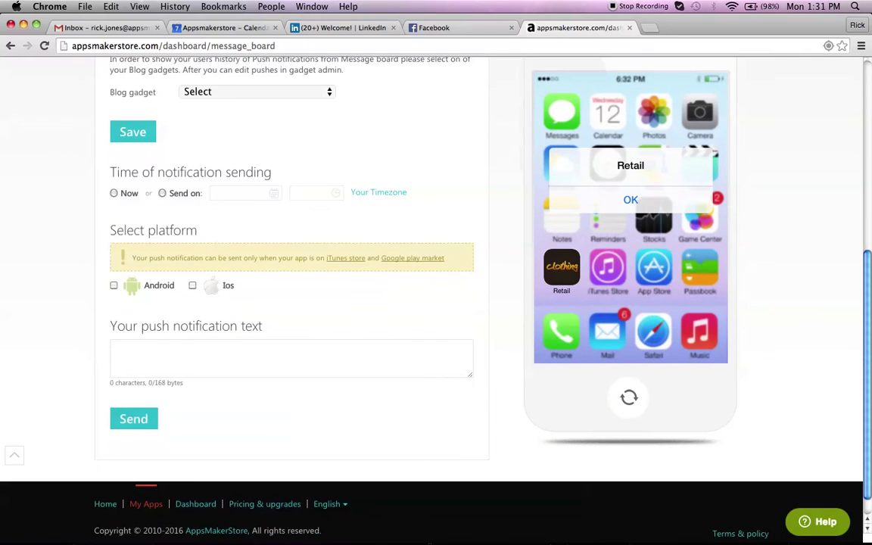
left_click(114, 194)
Write the push text 'Hi! Visit our store today and get a free gift!' and send it
left_click(154, 357)
type("Hi")
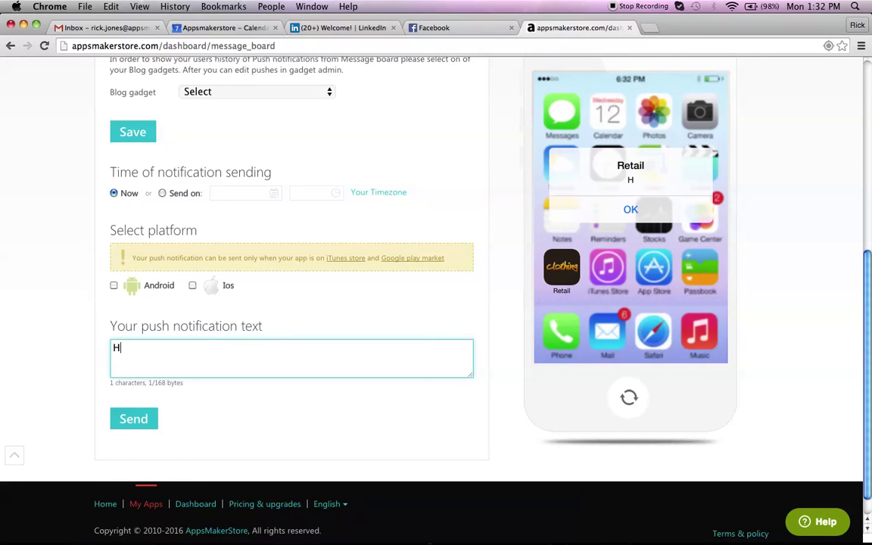
type("!Vis")
type("it our store")
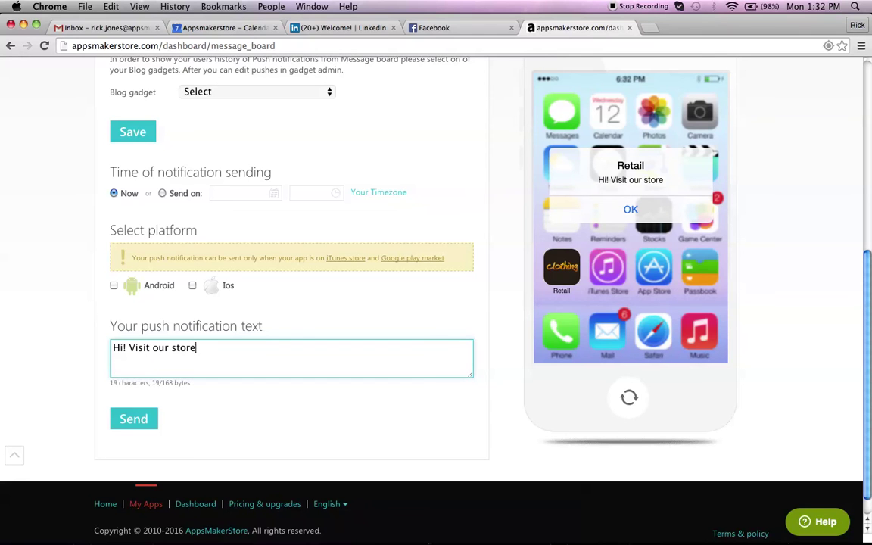
type(" today")
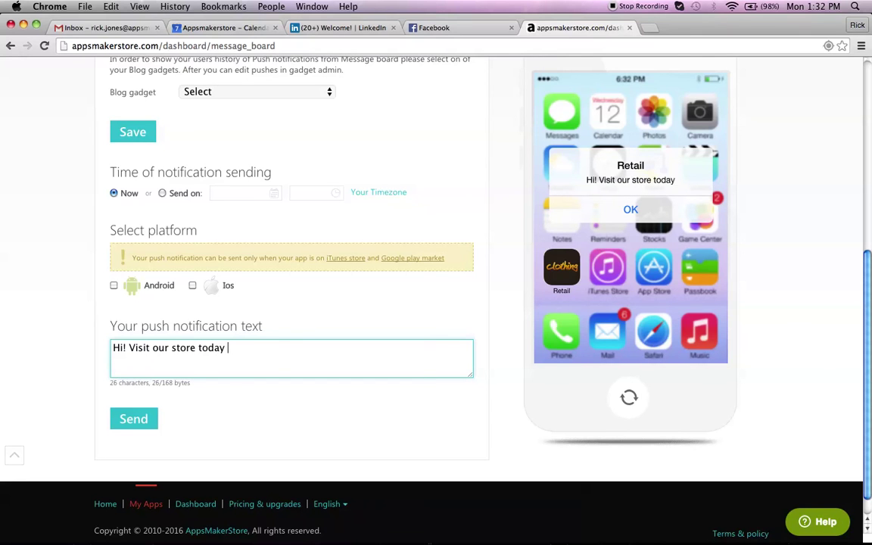
type("andget ")
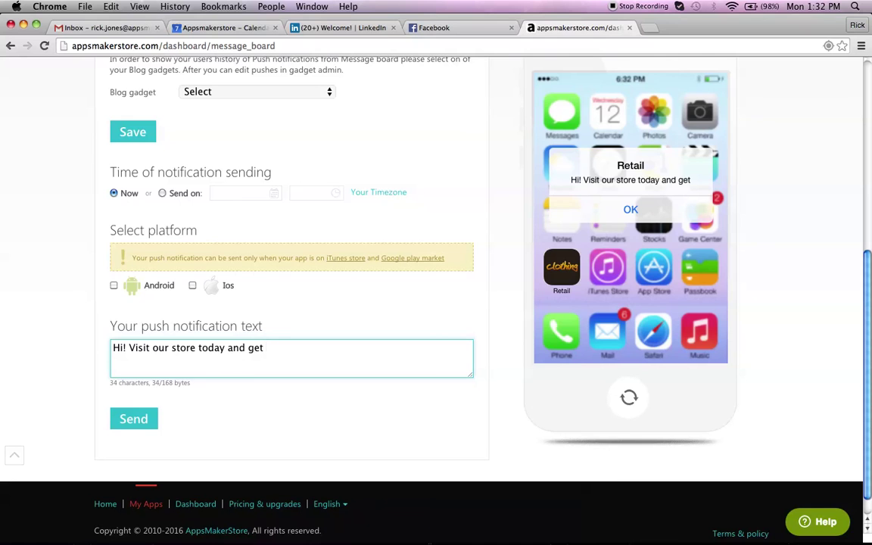
type("as")
key("BackSpace")
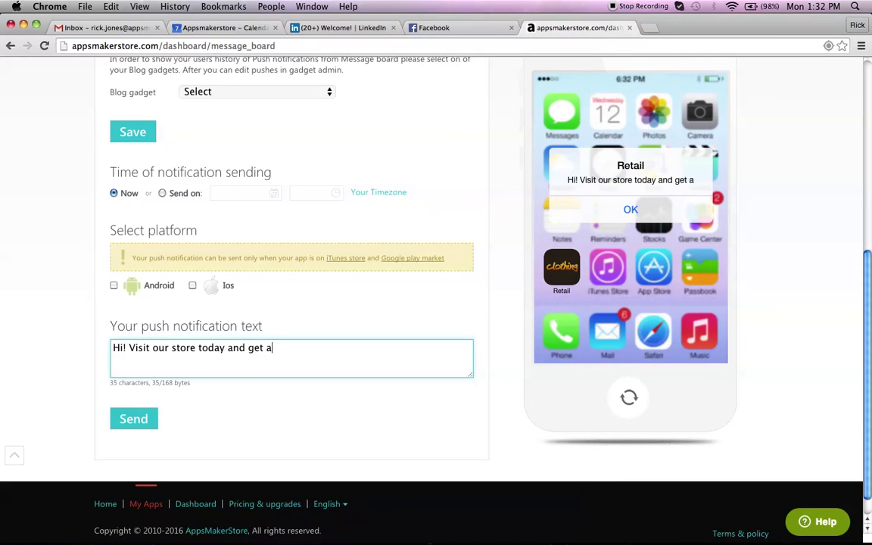
type(" free gift")
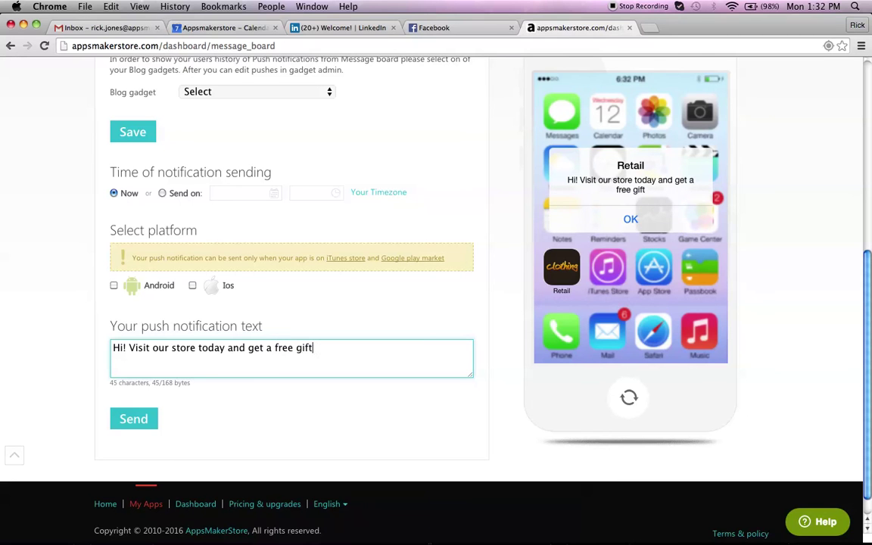
type("!")
left_click(144, 424)
key("Up")
left_click(487, 286)
scroll(487, 286, "up", 1)
scroll(487, 286, "up", 4)
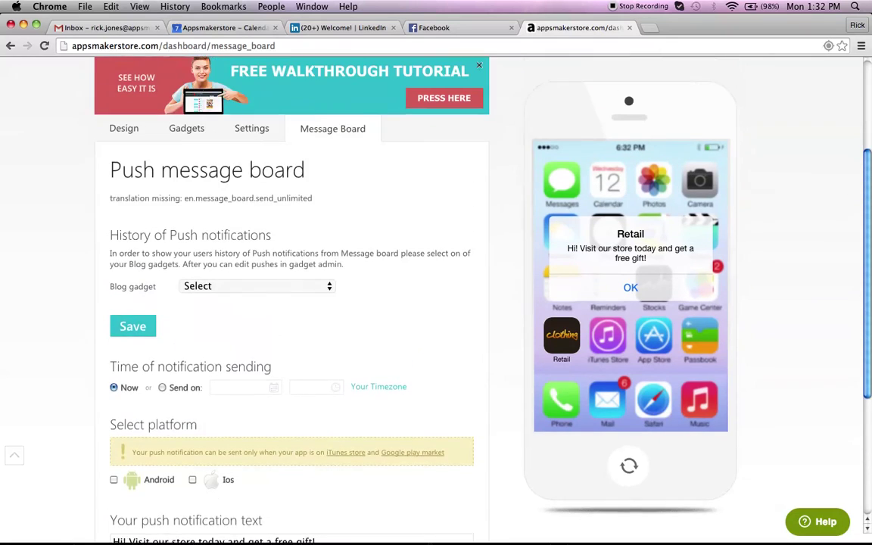
scroll(193, 172, "up", 3)
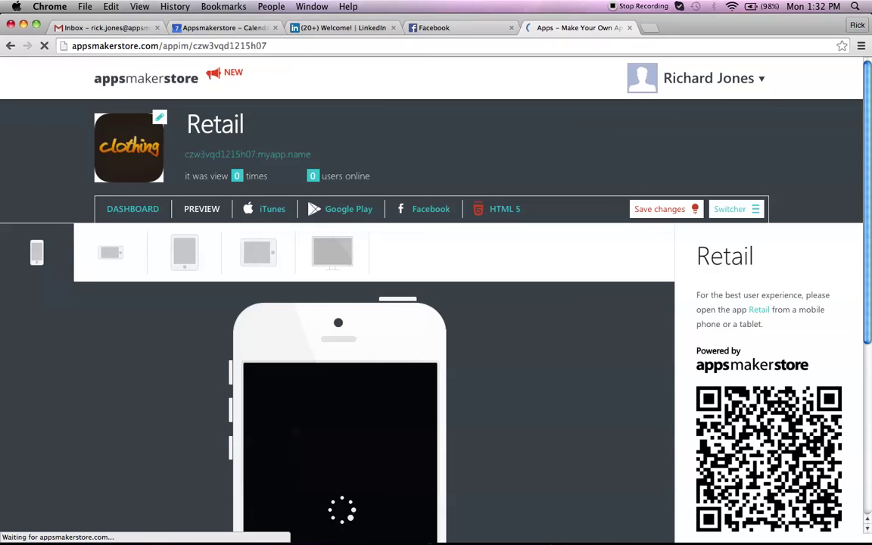
Preview the app on portrait tablet, landscape tablet, landscape phone, then portrait phone
scroll(870, 338, "down", 2)
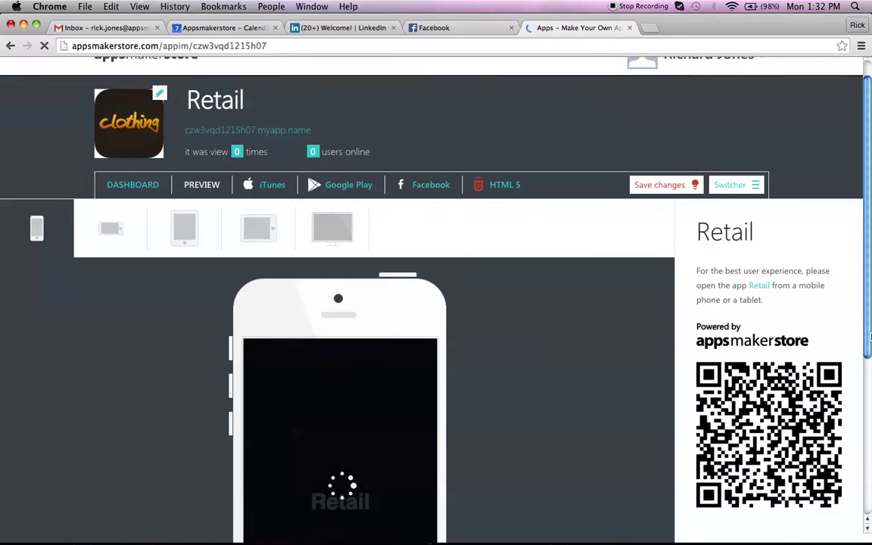
scroll(869, 338, "down", 4)
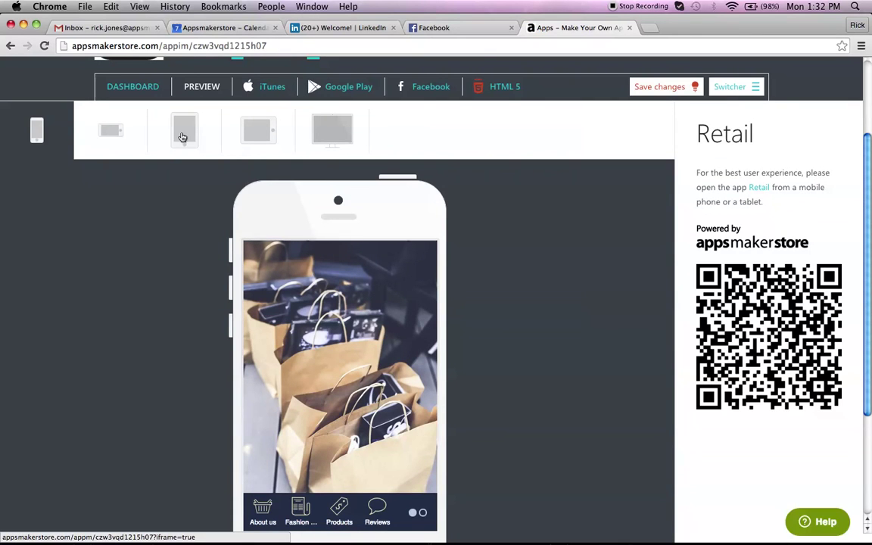
left_click(184, 135)
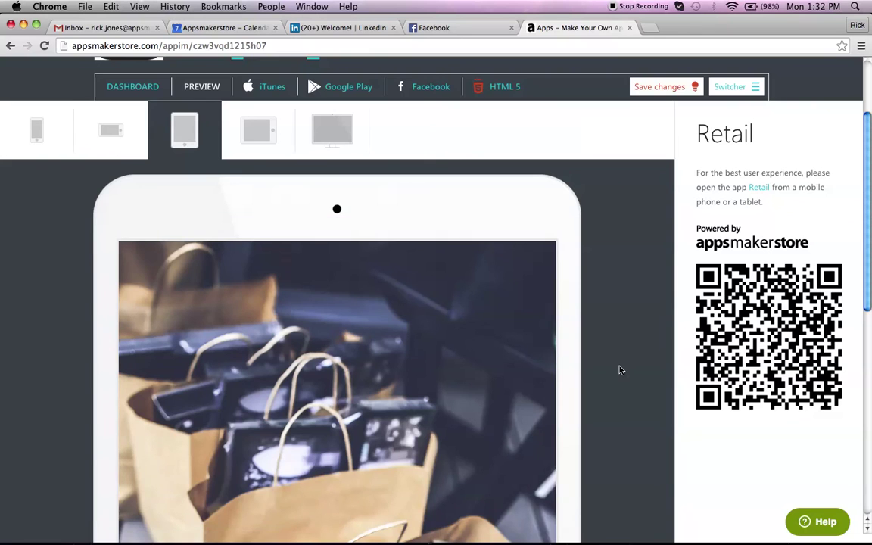
scroll(620, 370, "down", 6)
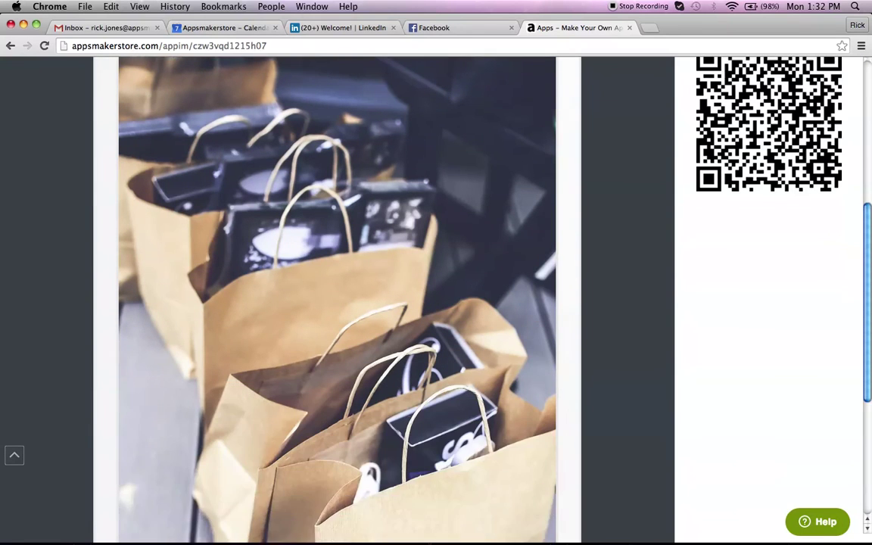
scroll(393, 219, "up", 2)
scroll(393, 220, "up", 3)
scroll(393, 220, "up", 2)
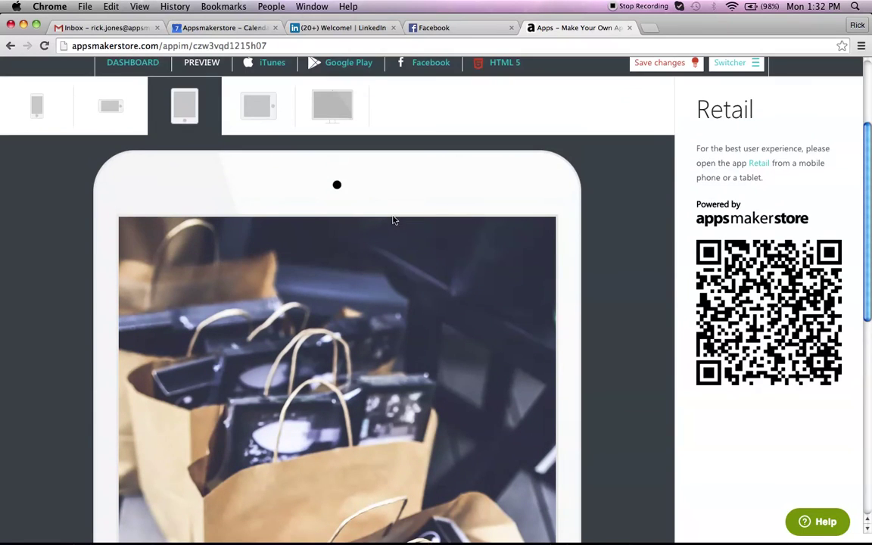
left_click(261, 115)
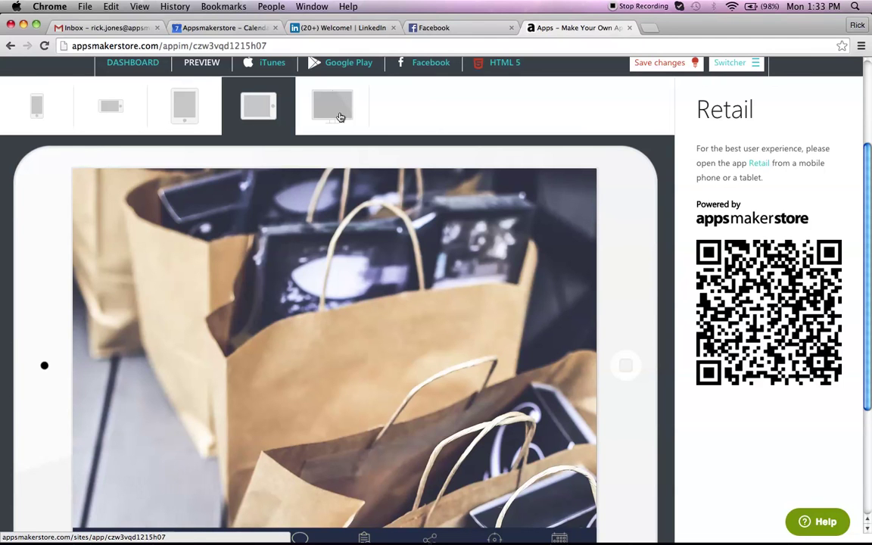
left_click(112, 104)
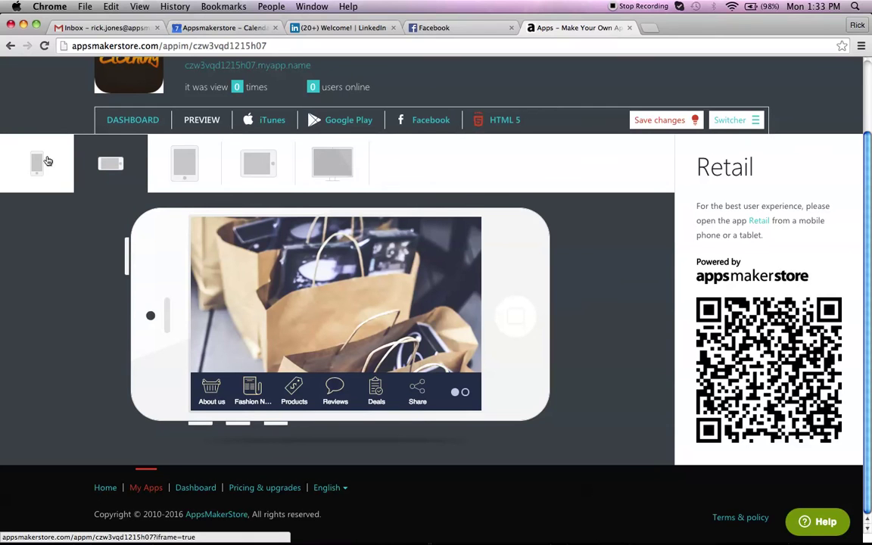
left_click(47, 161)
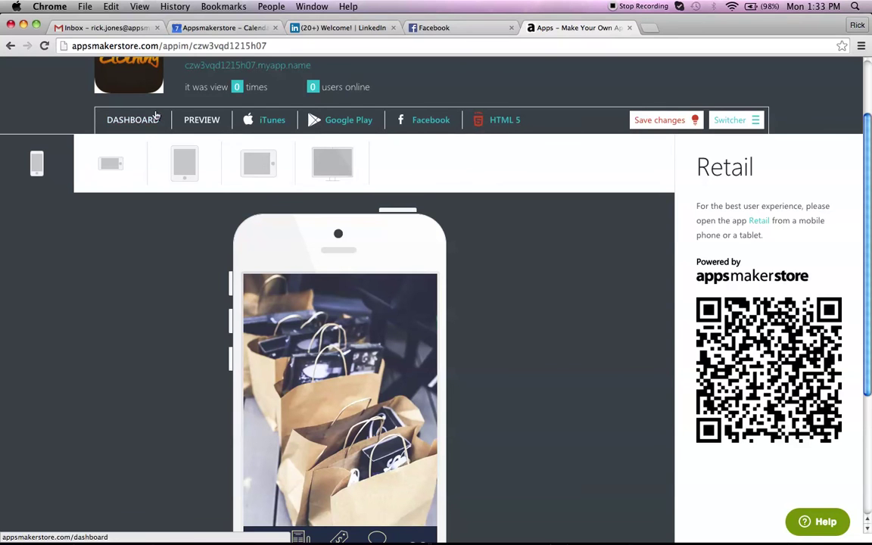
Go back to the Retail app's dashboard and scroll down its gadget list
left_click(151, 124)
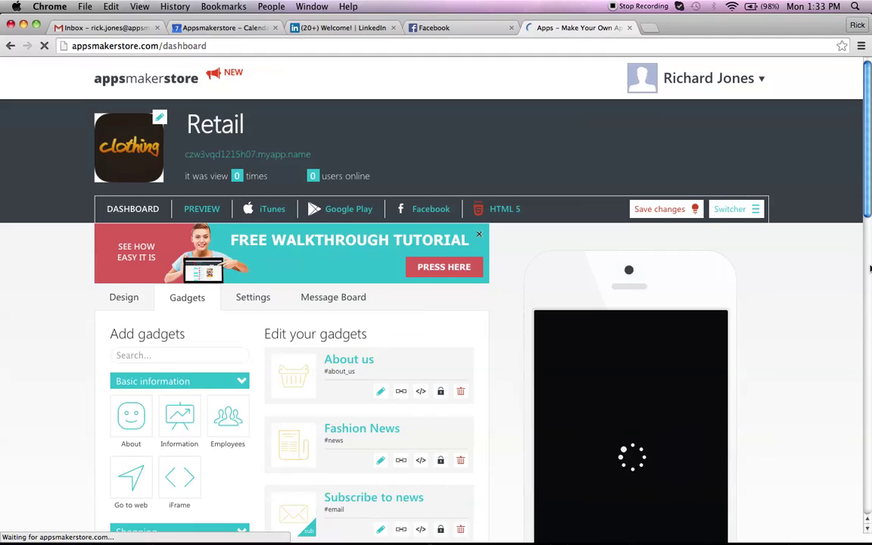
scroll(870, 268, "down", 1)
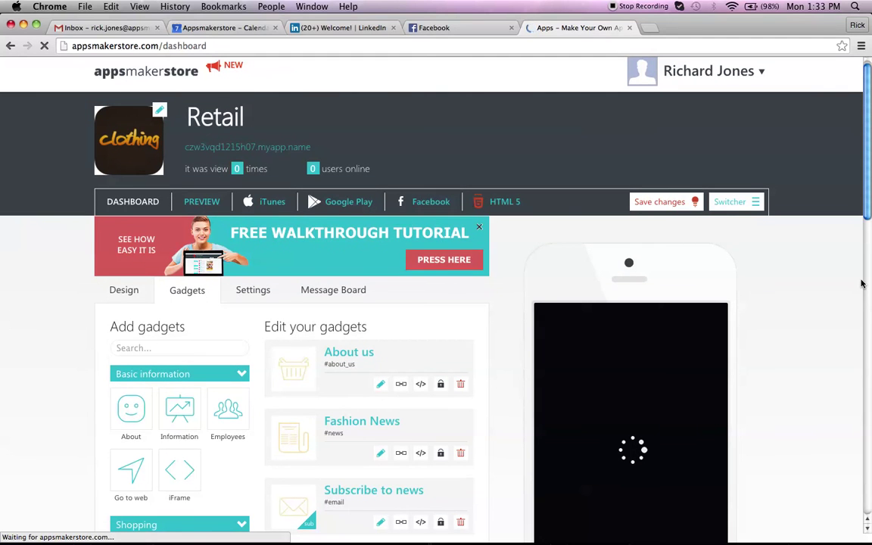